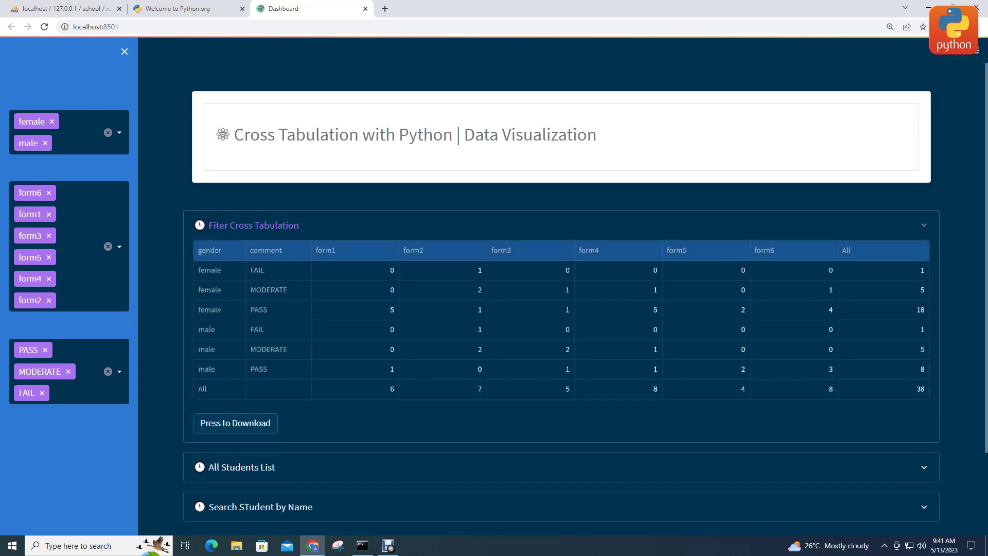
- Show the All Students List in place of the cross tabulation and view the school database's results table in phpMyAdmin
click(254, 225)
click(242, 263)
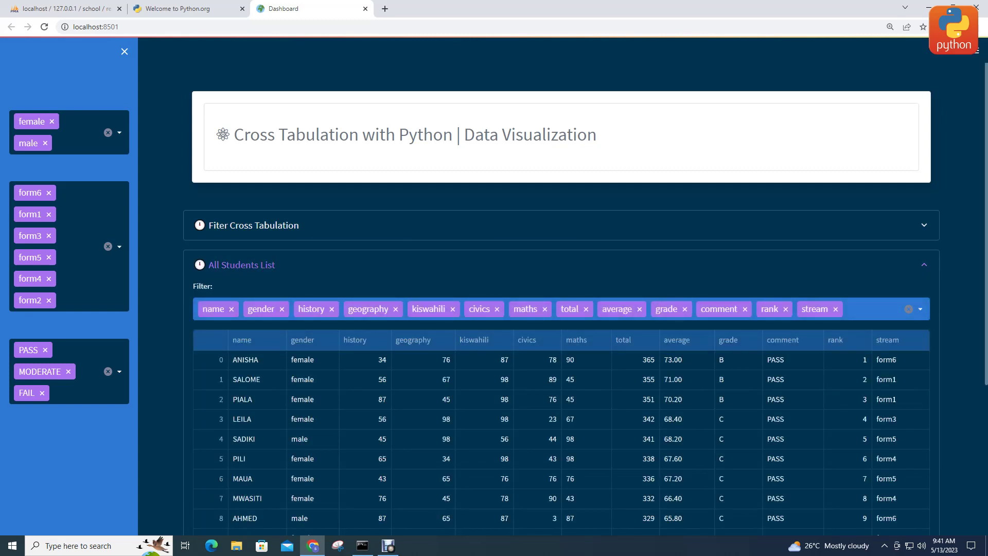
scroll(242, 265, down, 2)
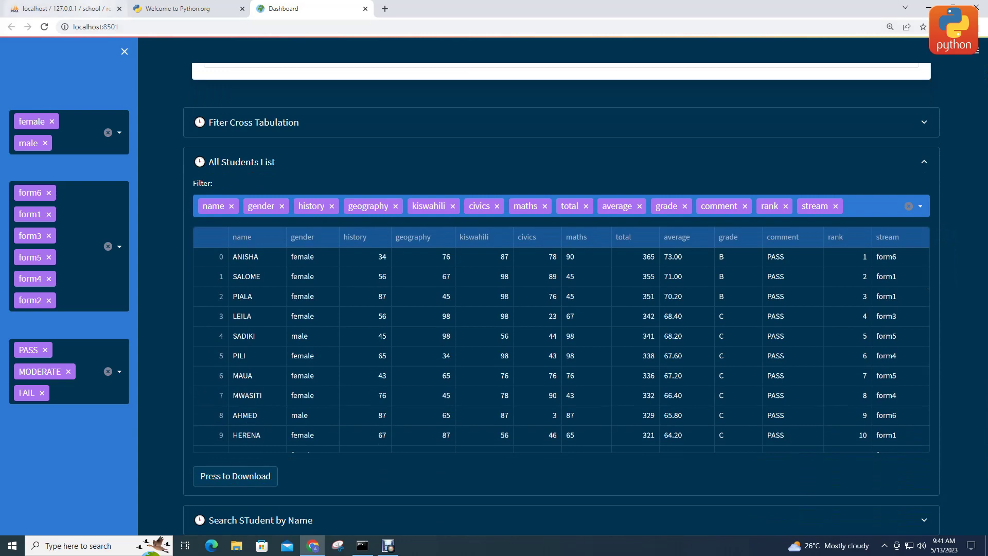
click(67, 8)
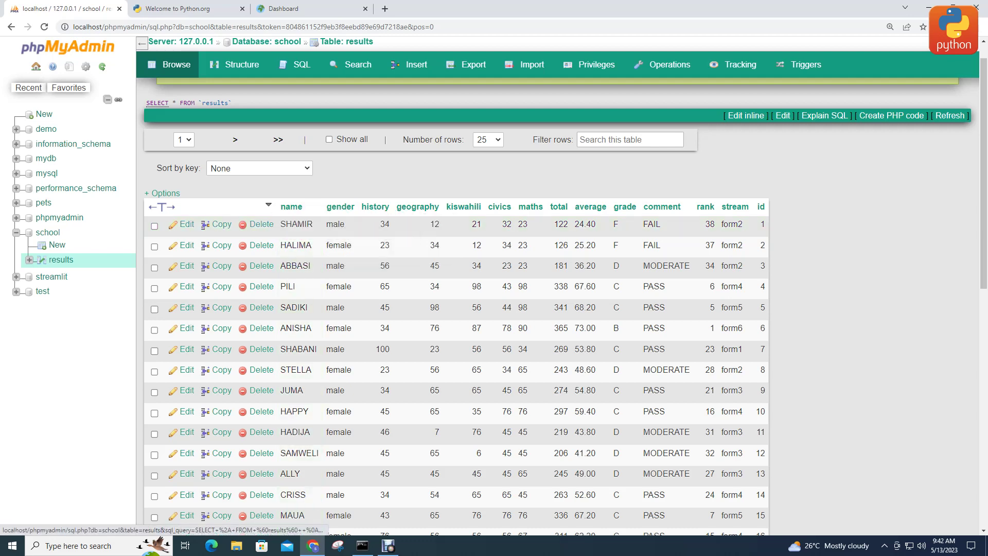
- Return to the dashboard, collapse the All Students List, and expand the Fiter Cross Tabulation section
key(ctrl+3)
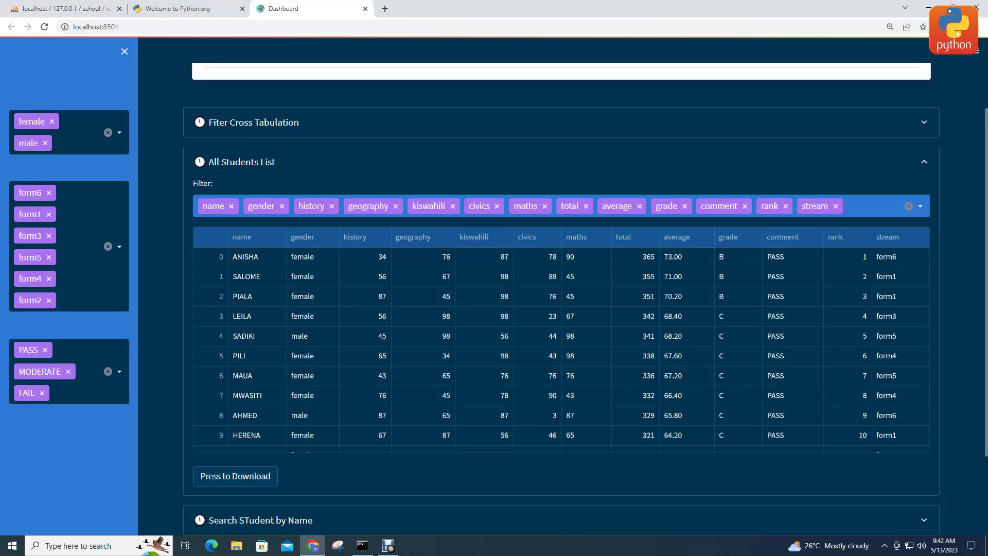
click(242, 162)
click(253, 224)
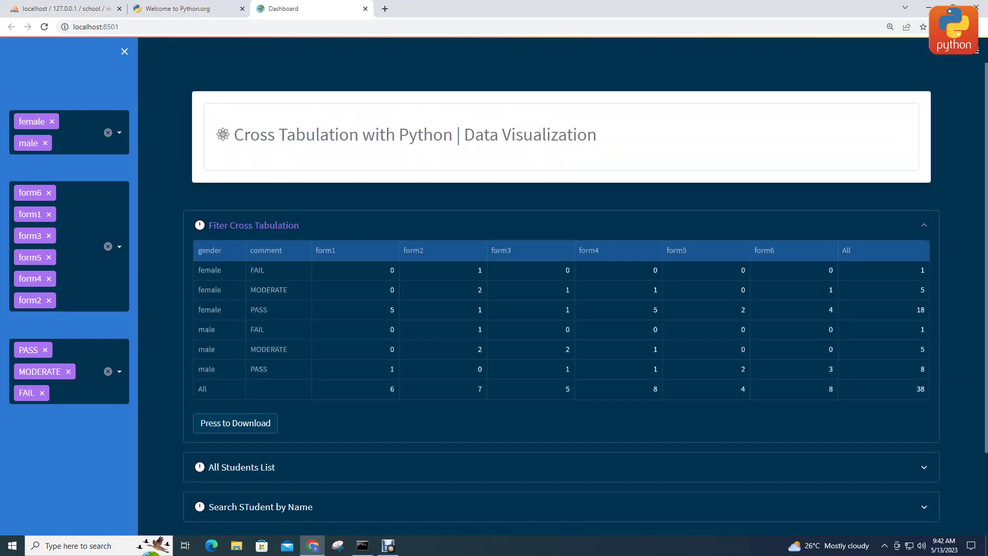
- Collapse the cross tabulation and search for students matching "SA" in the Search STudent by Name section
click(253, 225)
click(260, 304)
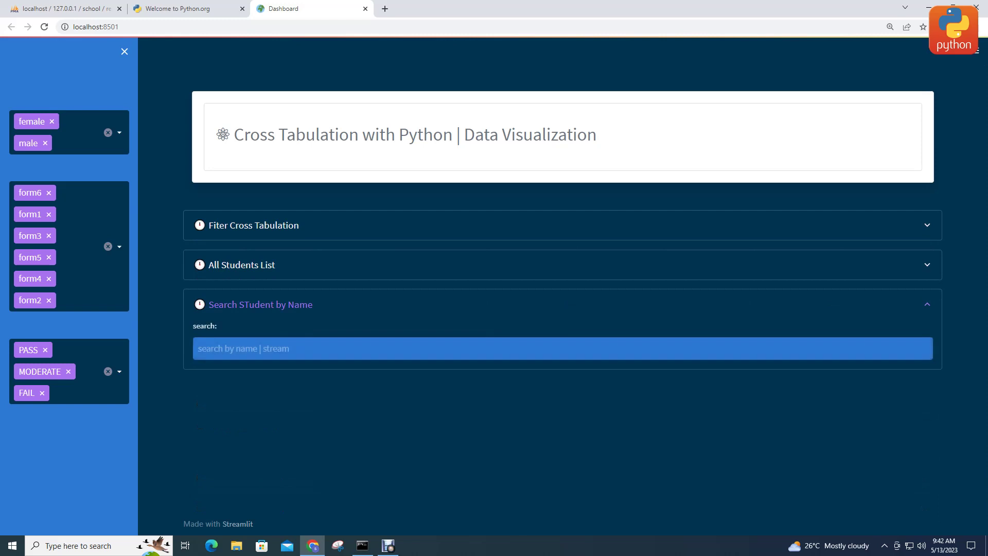
click(242, 348)
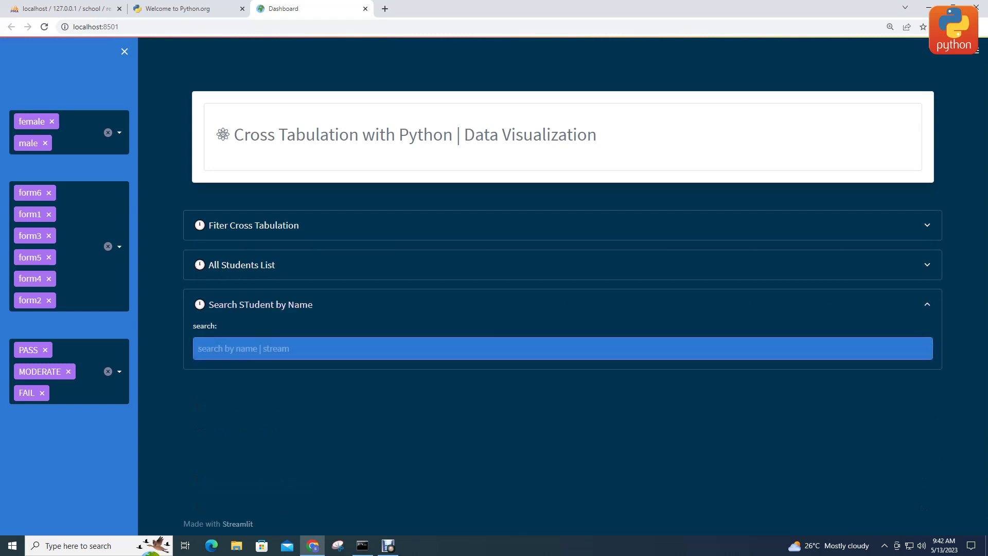
text(SA)
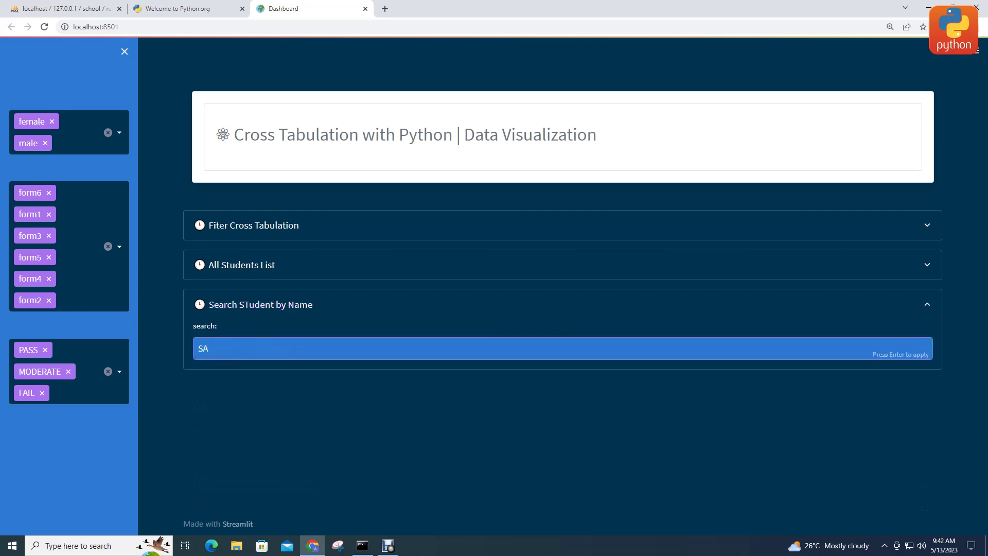
key(Return)
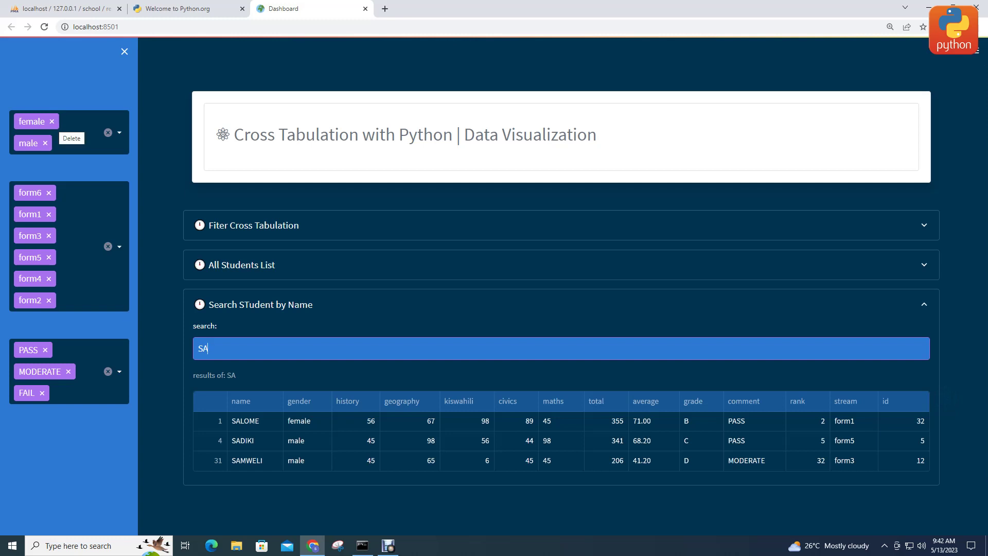
- Remove female from the gender filter and review the filtered records in the All Students List
click(52, 121)
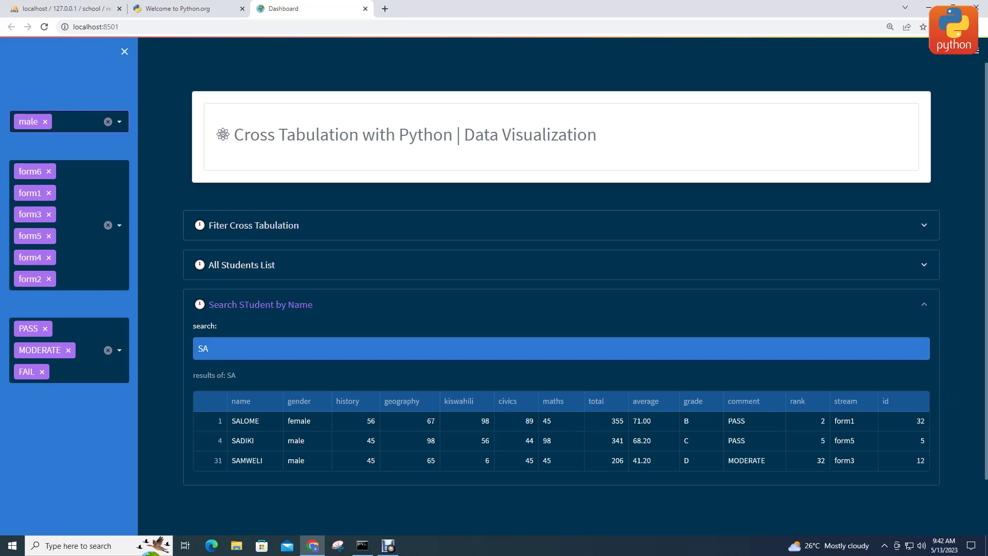
click(242, 264)
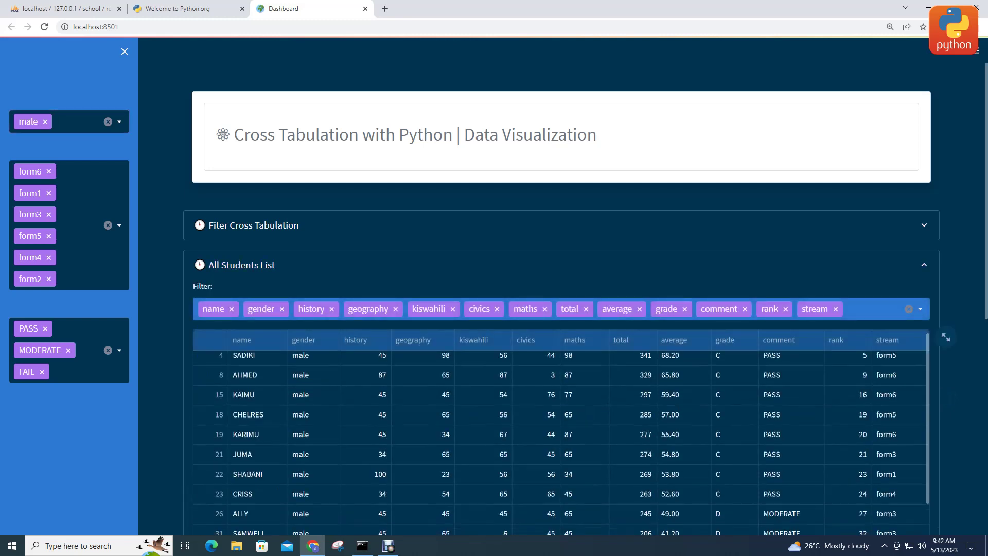
scroll(561, 443, down, 3)
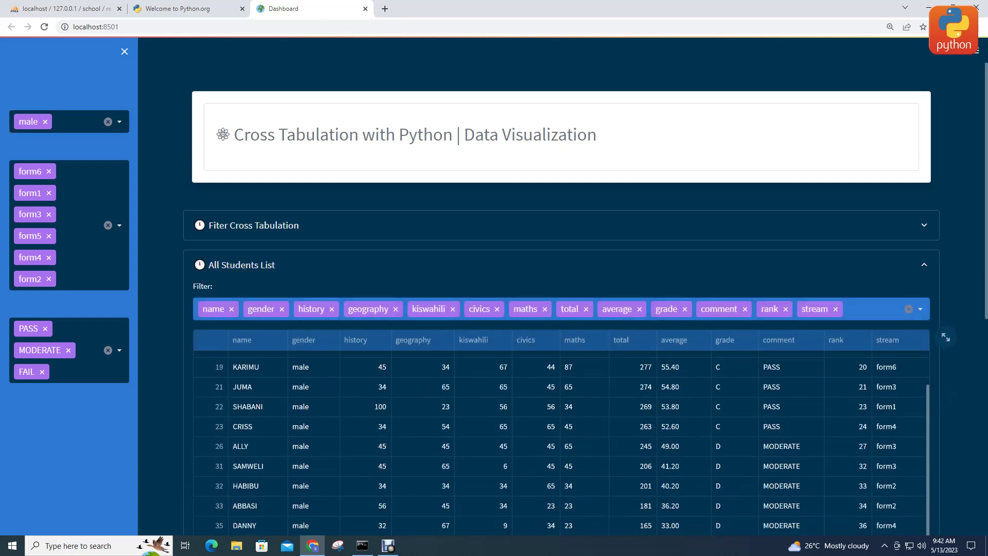
scroll(561, 391, down, 3)
scroll(561, 391, up, 2)
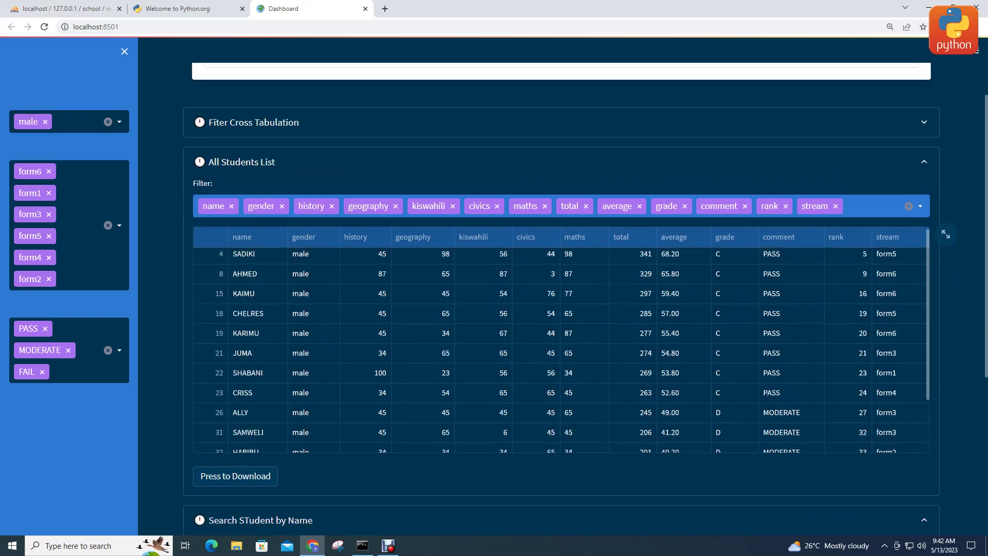
scroll(561, 350, down, 2)
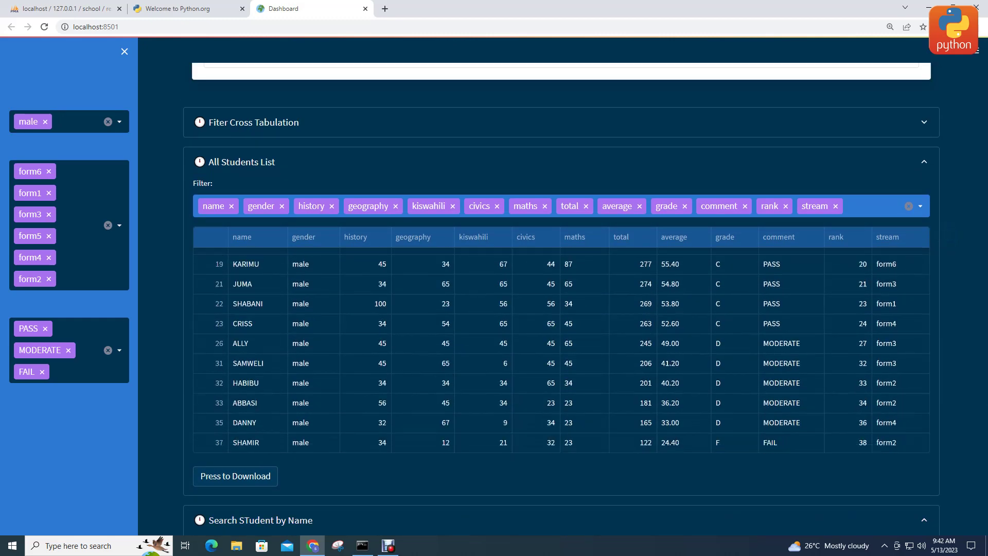
- Clear male from the gender filter, select female, and add male back
click(45, 121)
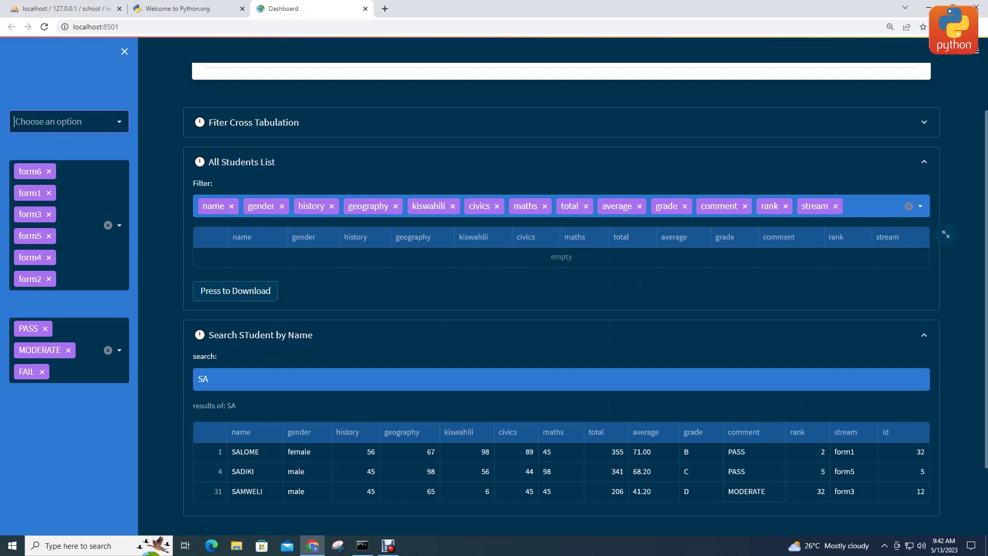
click(69, 122)
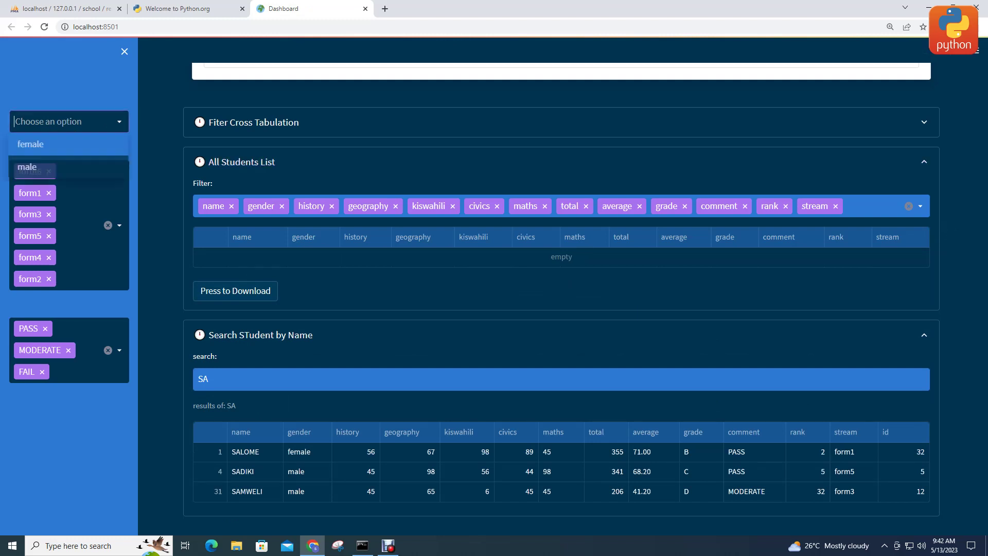
click(46, 144)
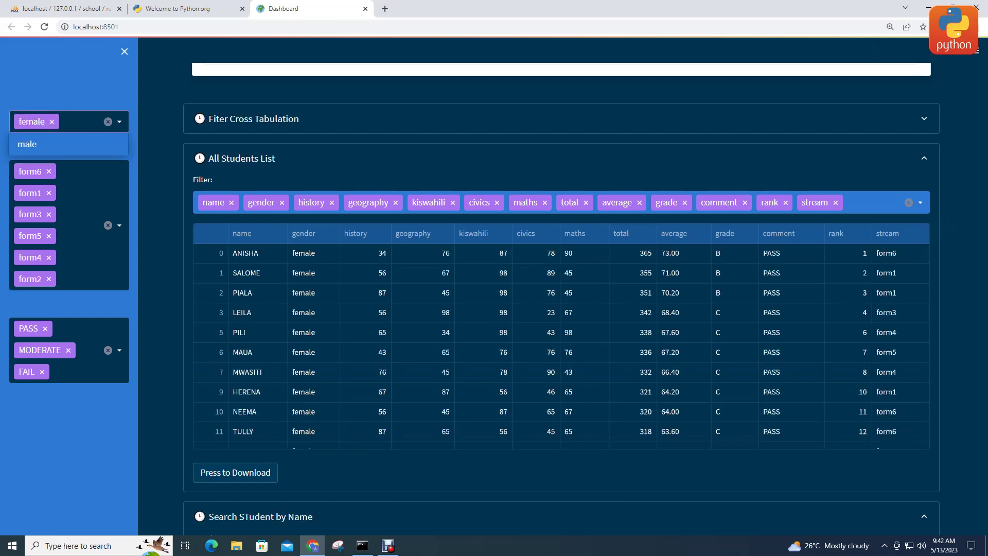
key(Return)
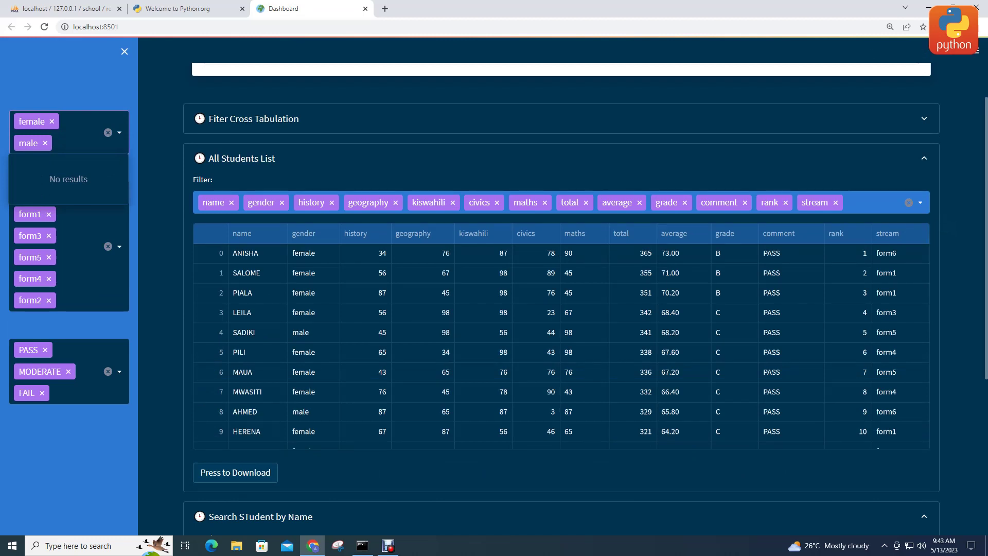
- Remove the stream, rank, comment and average columns from the All Students List filter
click(835, 202)
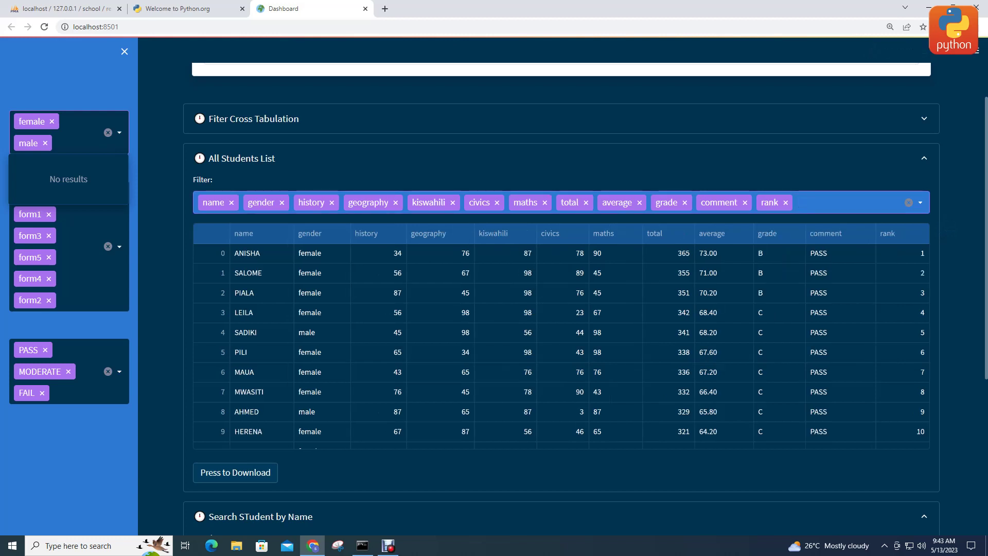
key(BackSpace)
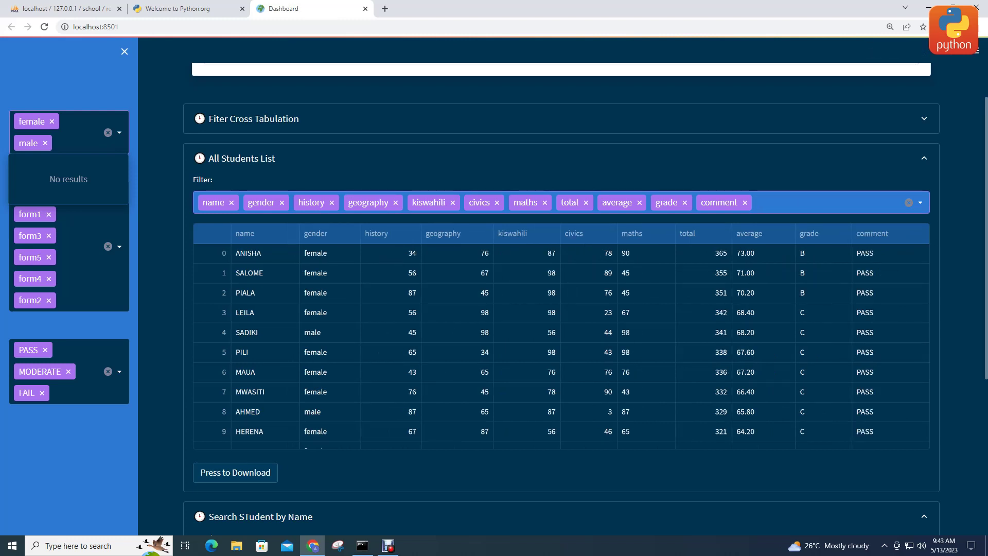
key(BackSpace)
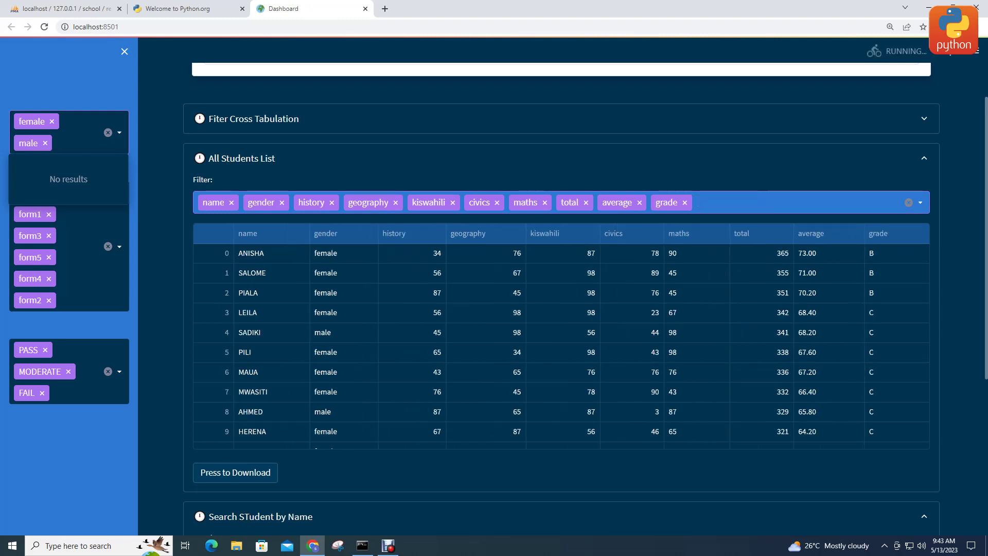
key(Escape)
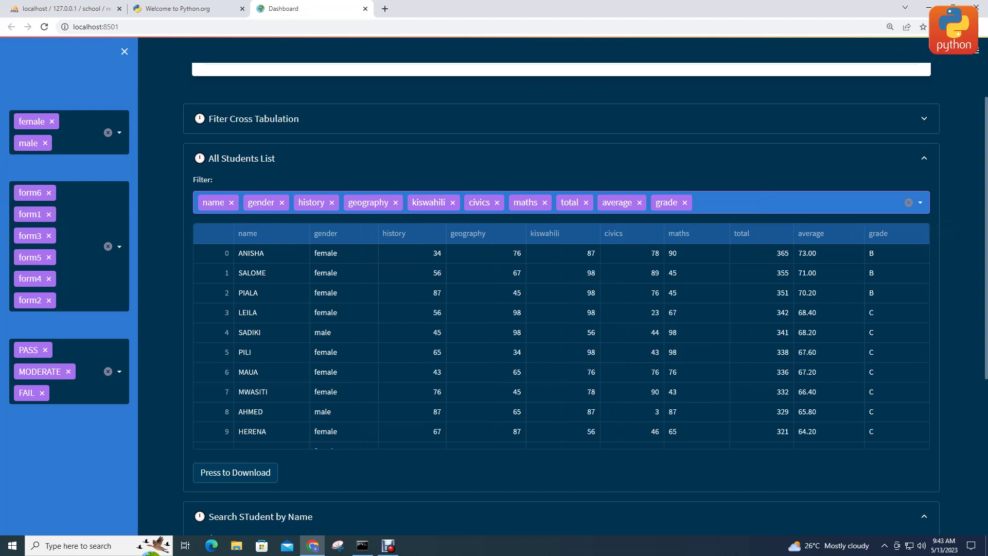
click(639, 202)
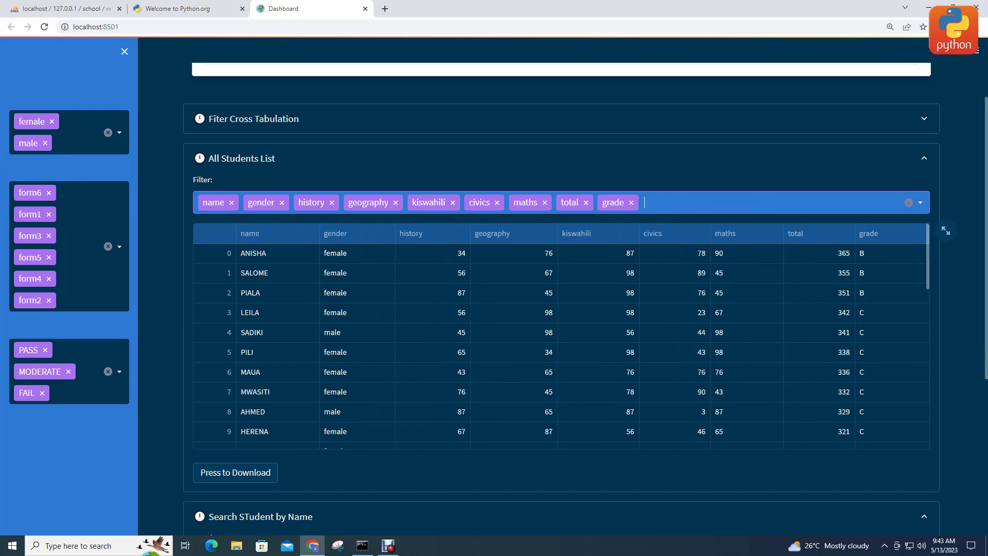
- Show the Fiter Cross Tabulation section in place of the All Students List and download its table
click(253, 118)
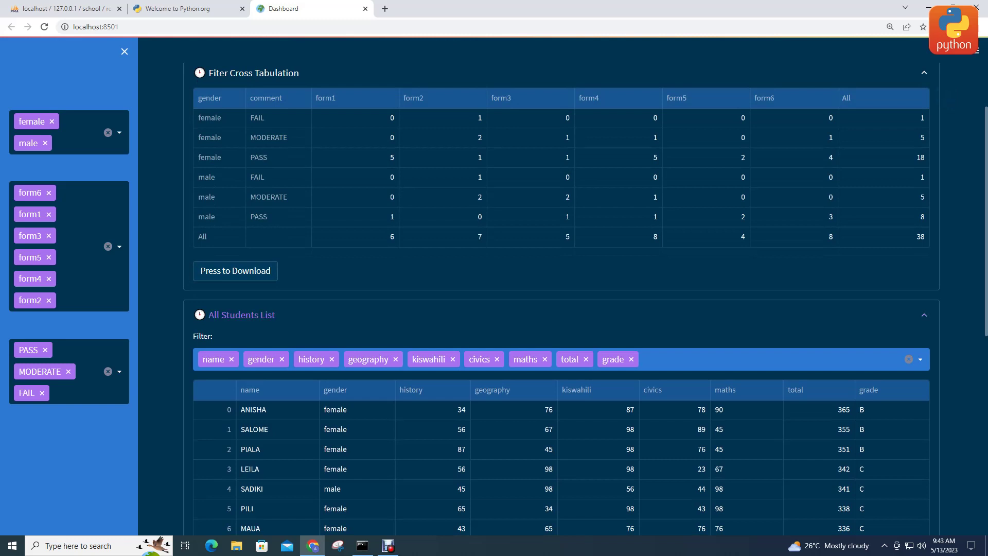
click(241, 315)
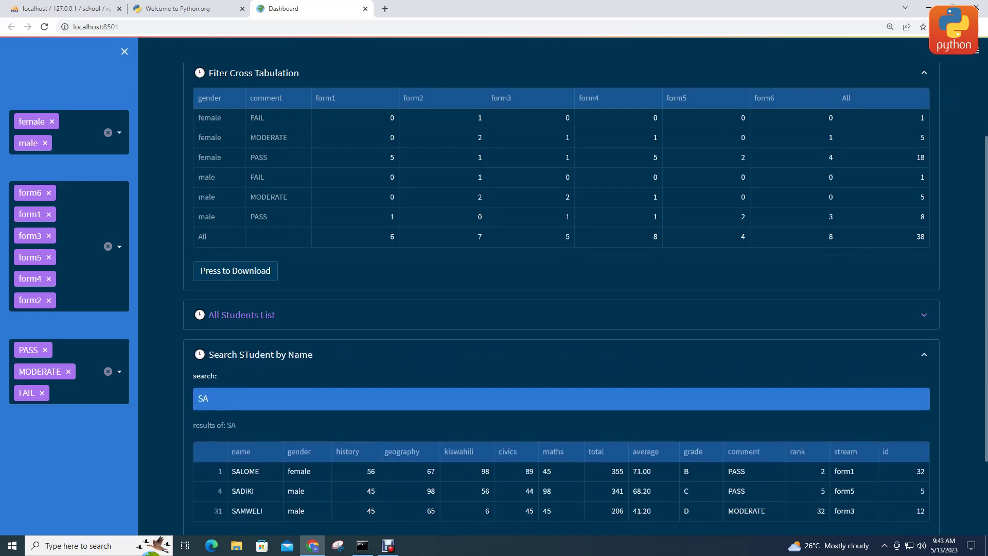
scroll(561, 298, up, 2)
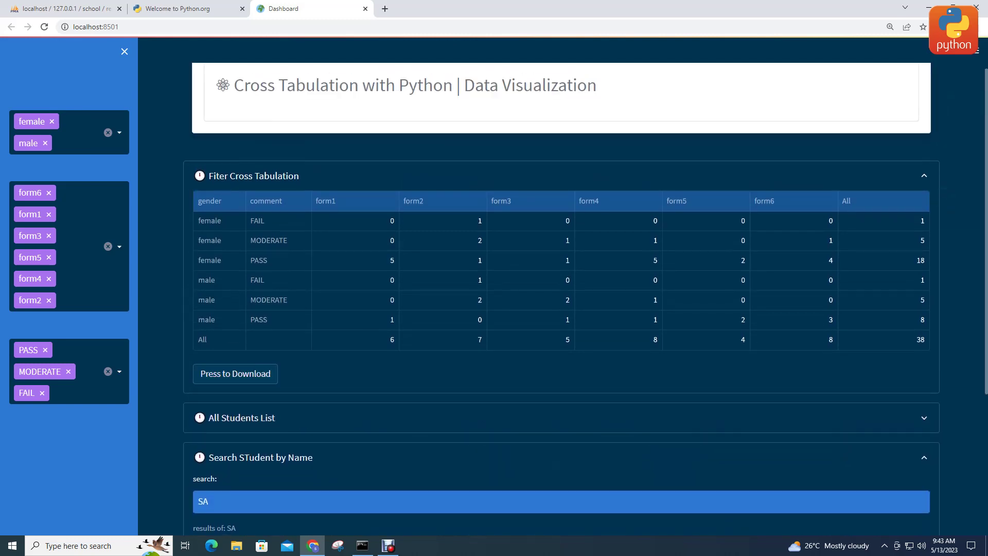
click(235, 374)
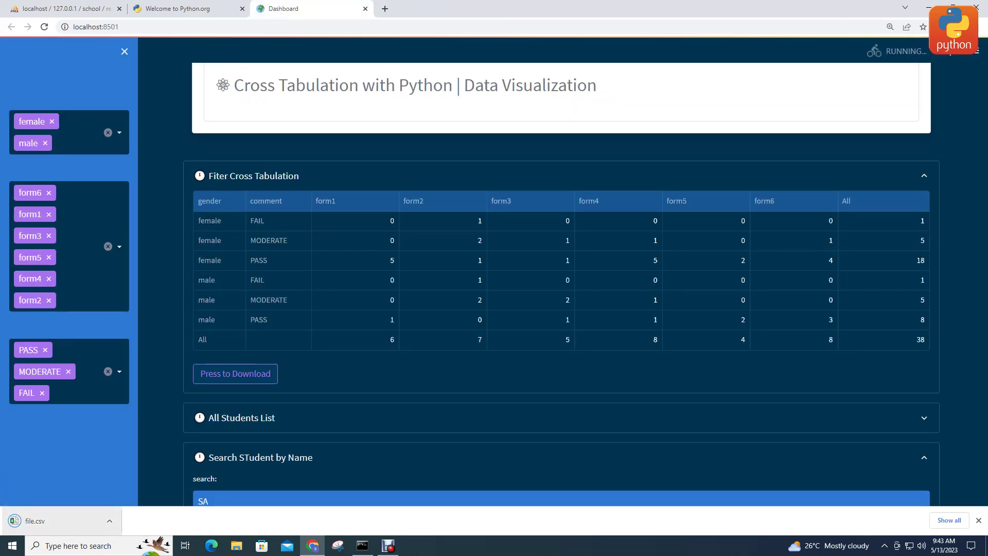
- Open the downloaded file.csv in Excel, inspect the cross tabulation at an enlarged size, and close the workbook
click(45, 520)
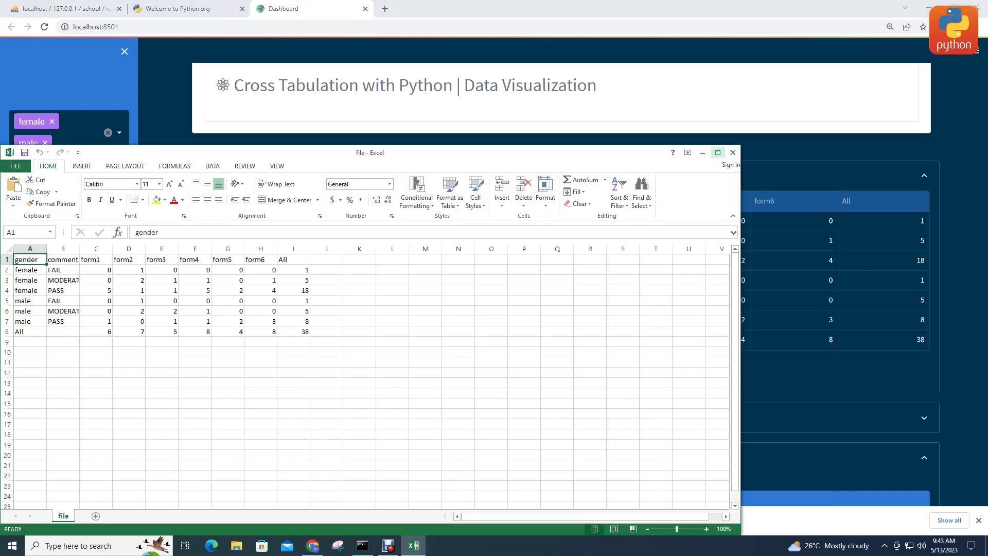
click(718, 152)
scroll(489, 303, up, 10)
scroll(489, 304, up, 3)
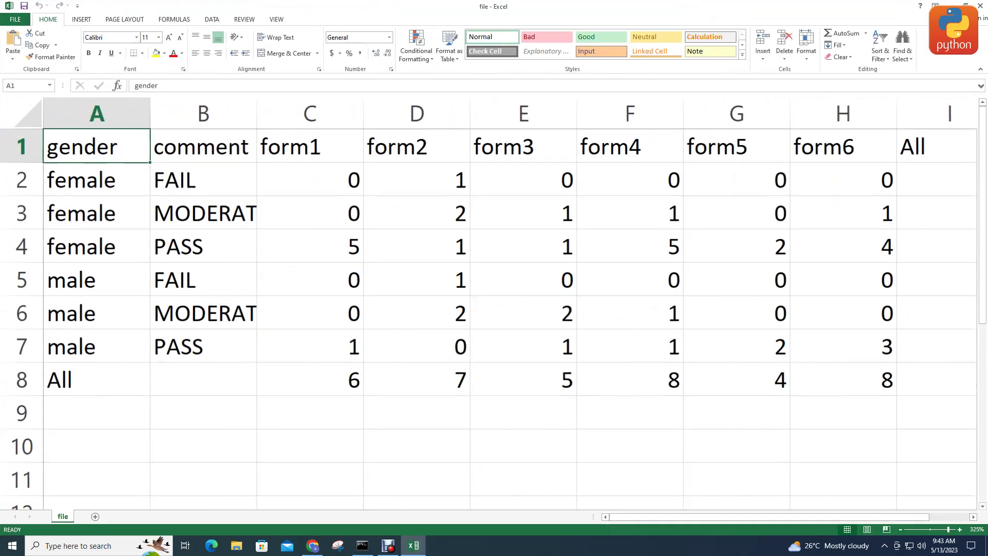
click(176, 197)
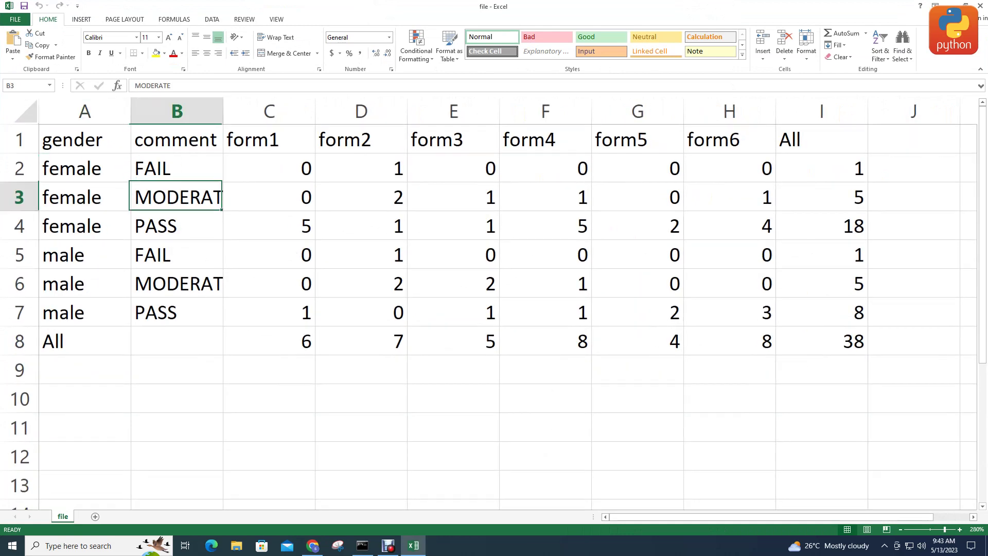
click(84, 168)
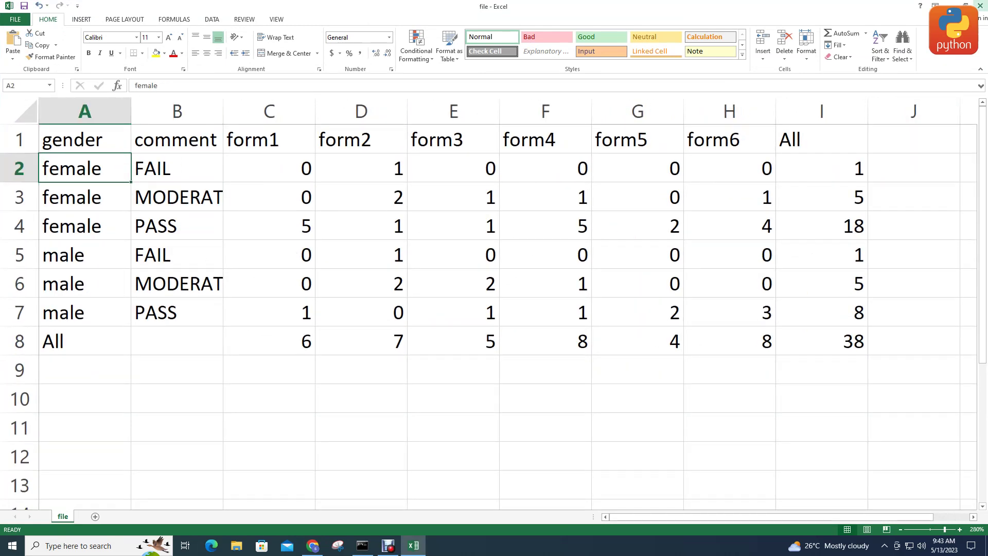
click(980, 6)
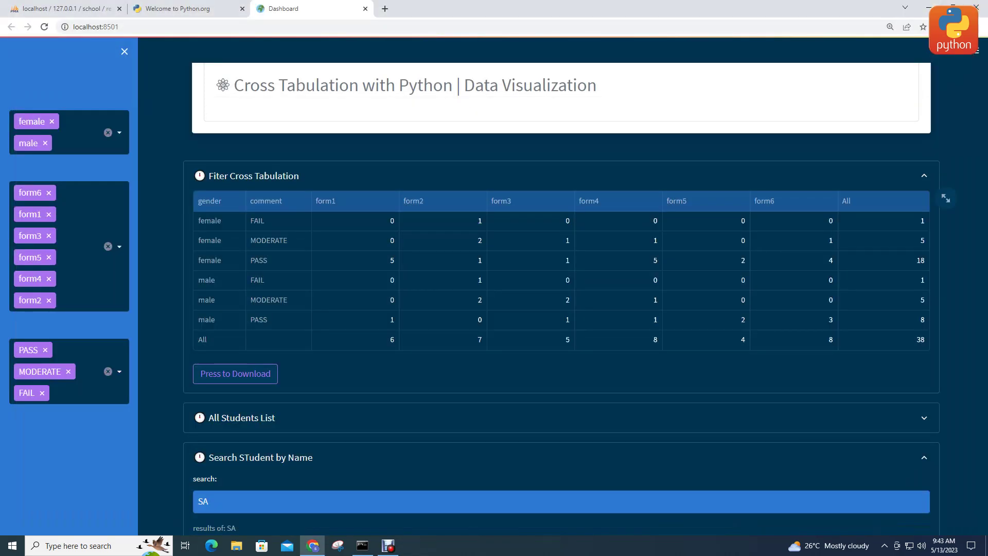
- Restrict the cross tabulation by removing female from the gender filter and form6 and form1 from the stream filter
click(52, 121)
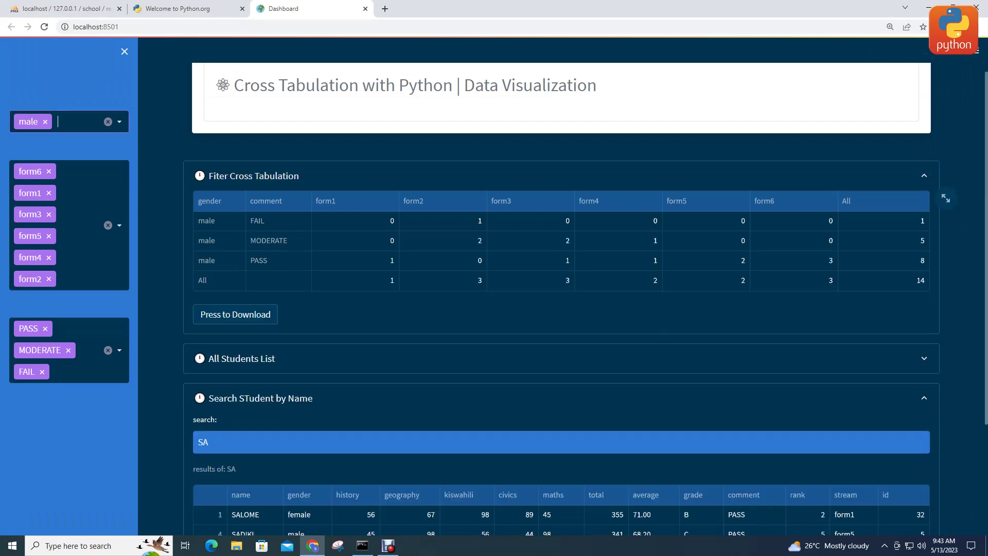
click(48, 172)
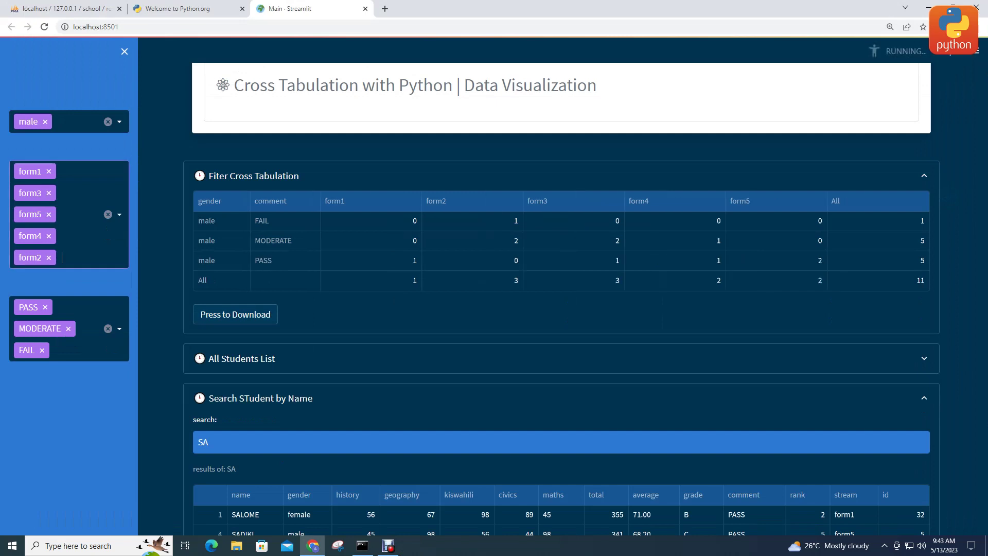
click(48, 171)
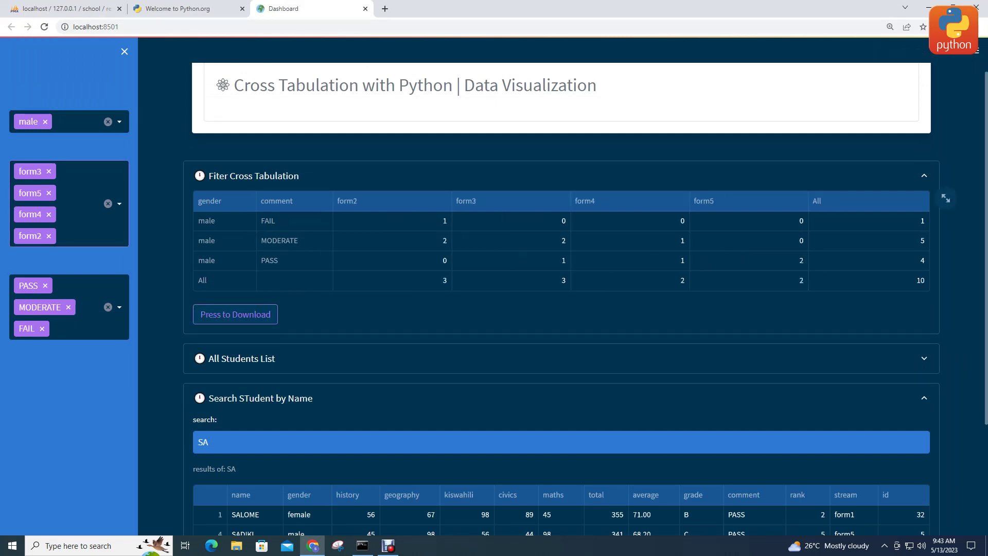
- Download the filtered cross tabulation, inspect the CSV at an enlarged size in Excel, and close the workbook
click(235, 314)
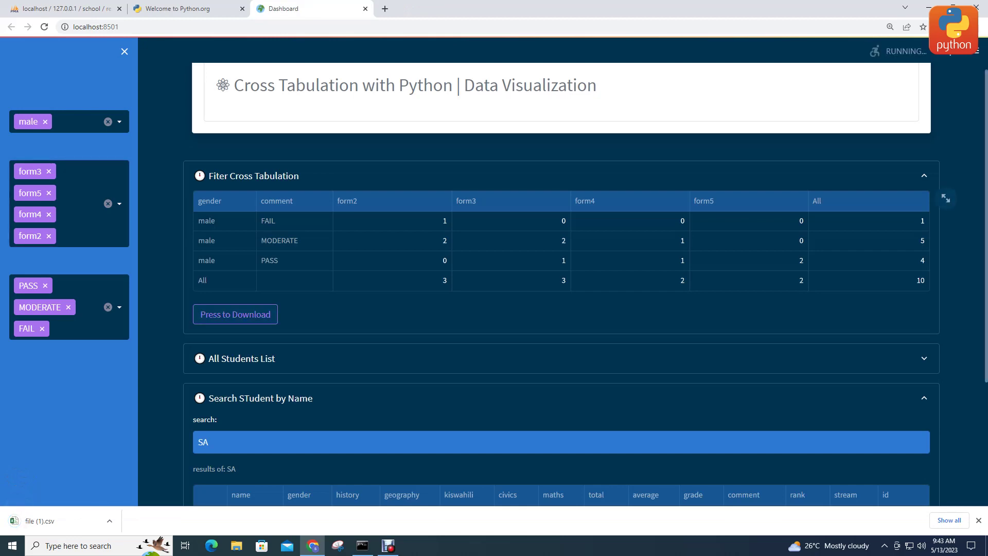
click(40, 520)
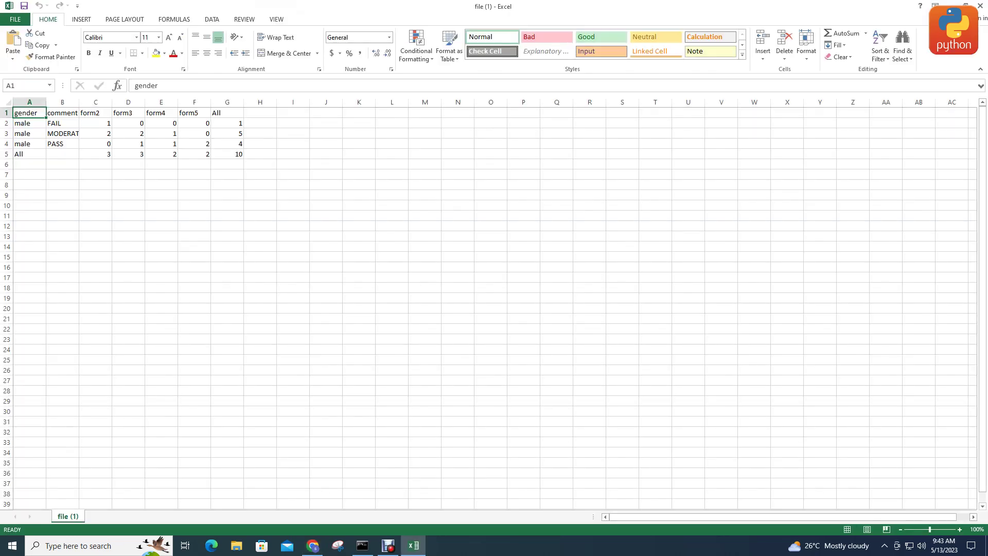
scroll(488, 303, up, 8)
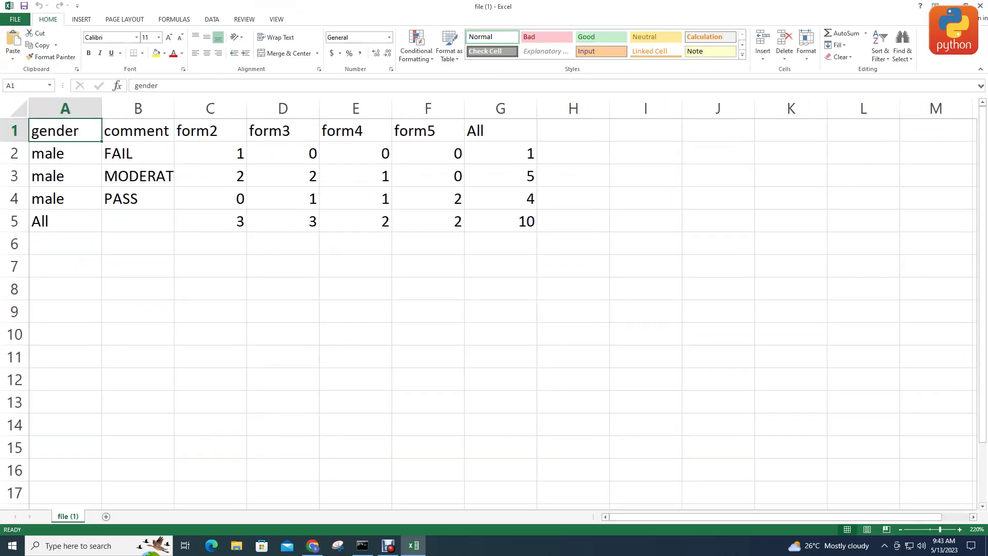
click(979, 5)
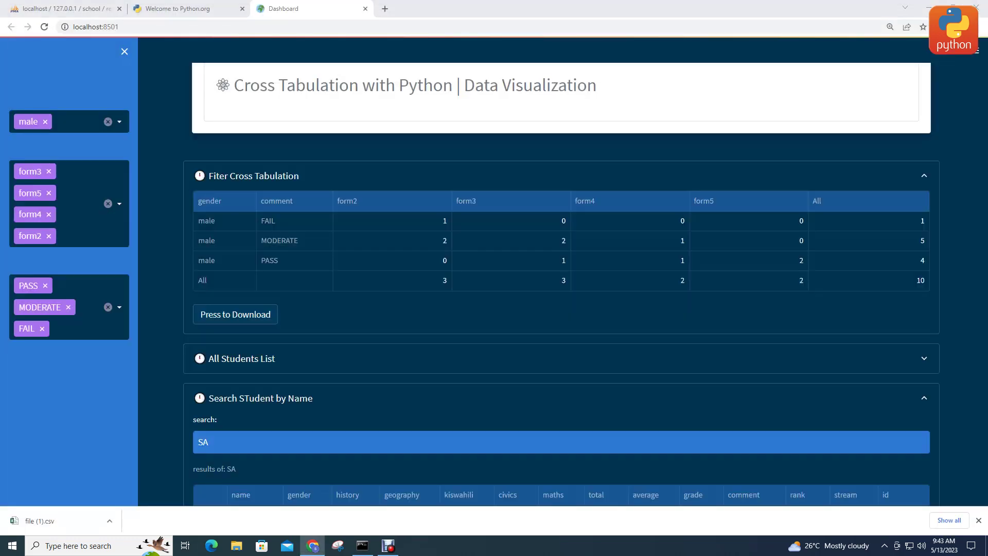
- Collapse Fiter Cross Tabulation, expand All Students List, and add the comment, rank, stream and id columns to its filter
click(253, 175)
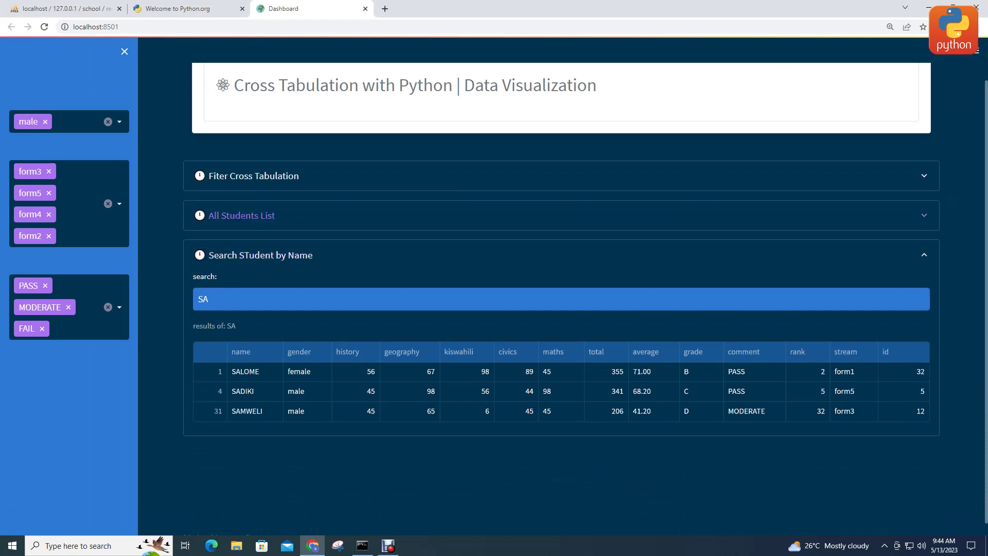
click(241, 215)
scroll(241, 216, down, 1)
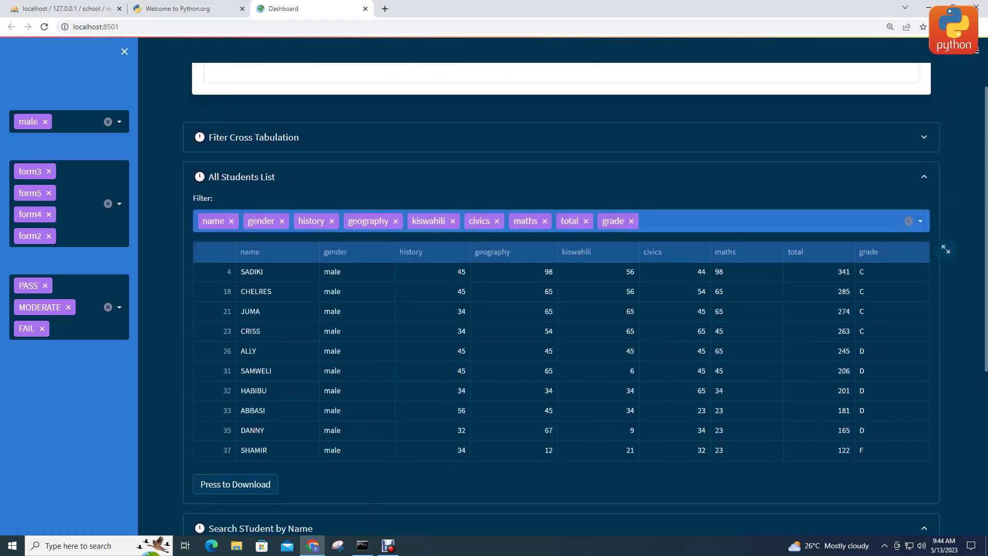
click(668, 221)
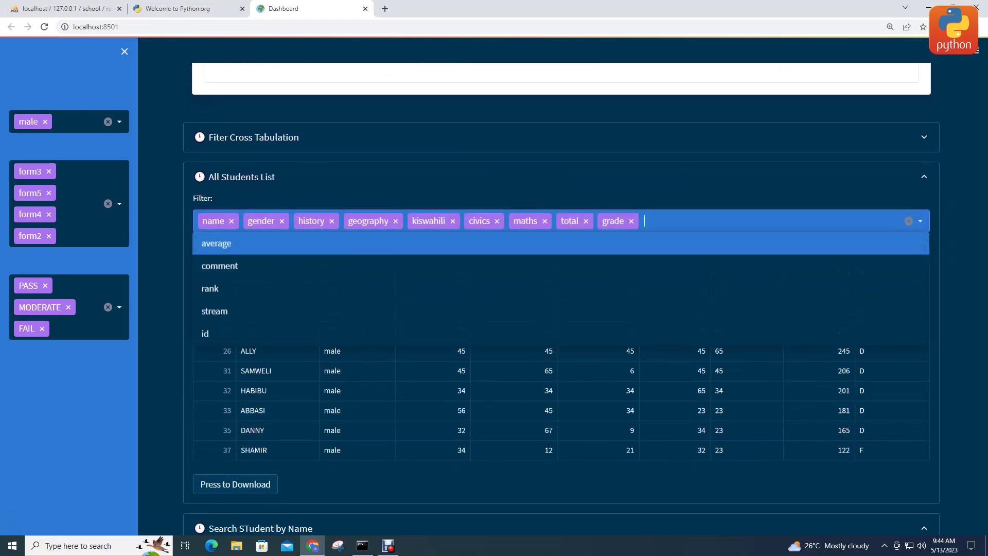
click(216, 265)
click(216, 266)
click(216, 266)
click(216, 265)
click(213, 252)
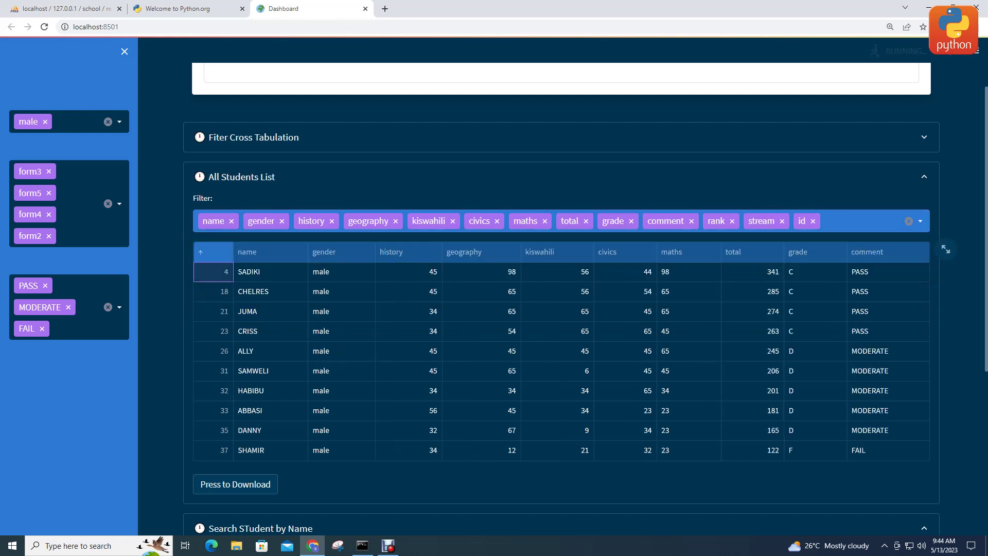
click(825, 220)
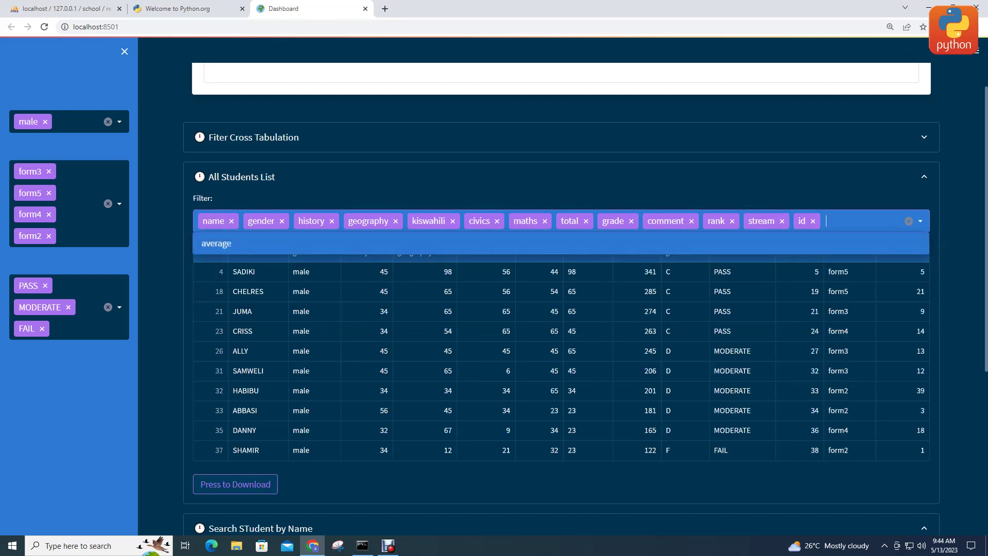
- Download the male students' list with the added columns, inspect the CSV enlarged in Excel, and close the workbook
click(235, 483)
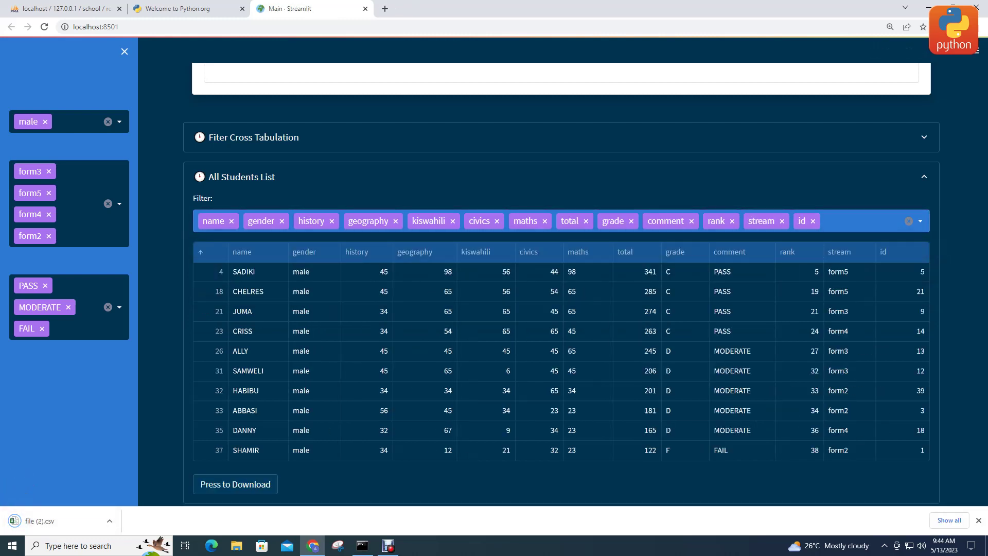
click(54, 521)
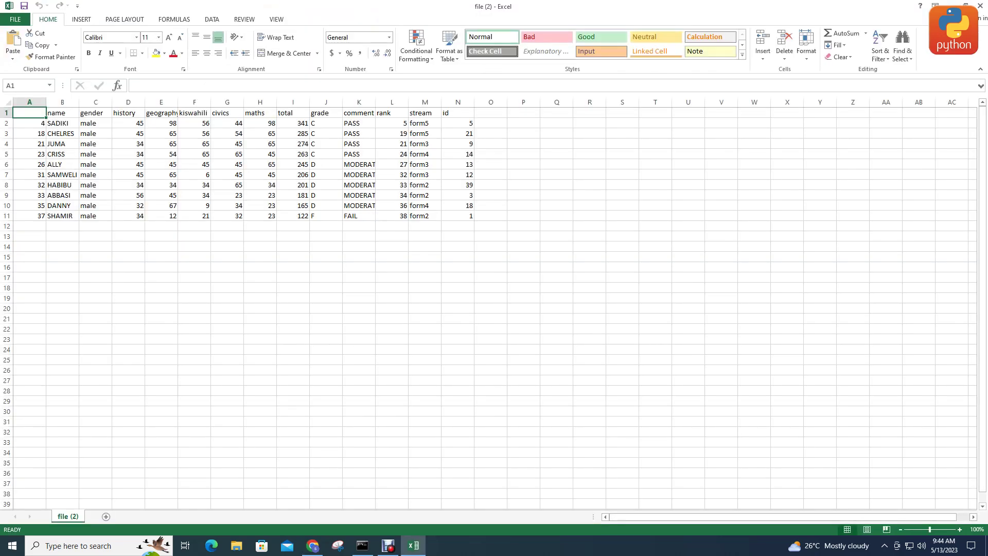
scroll(494, 304, up, 4)
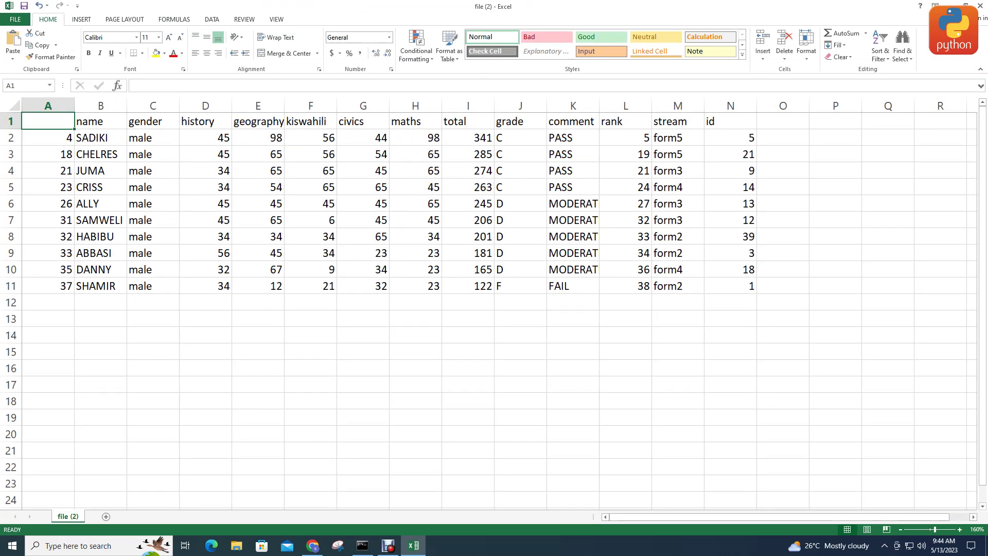
click(979, 5)
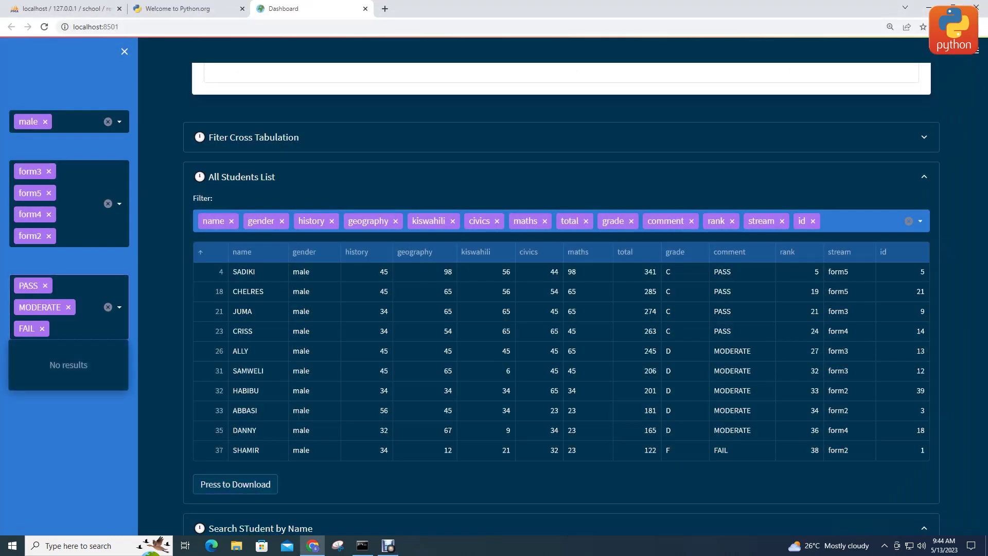
- Add form6 and form1 back to the stream filter
click(62, 236)
click(29, 258)
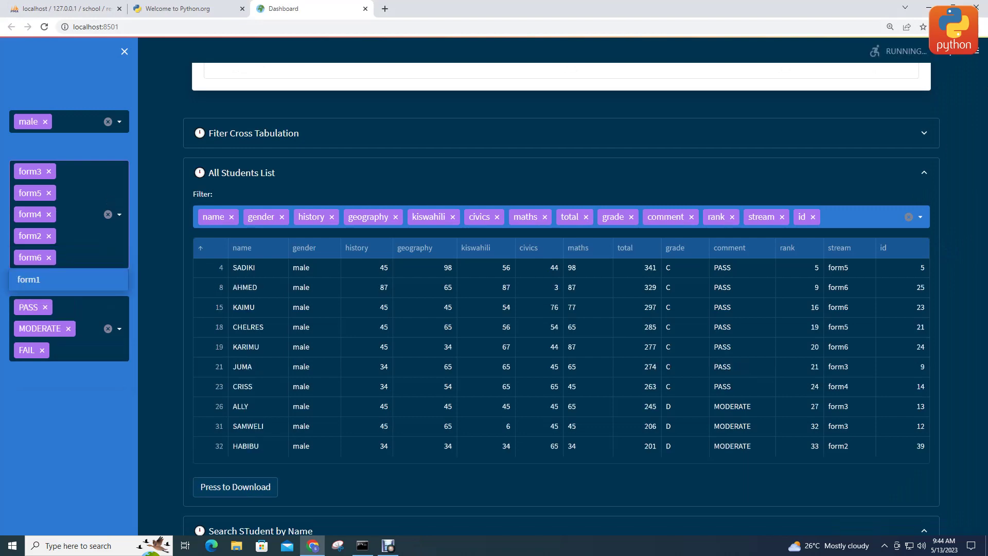
click(61, 257)
click(29, 279)
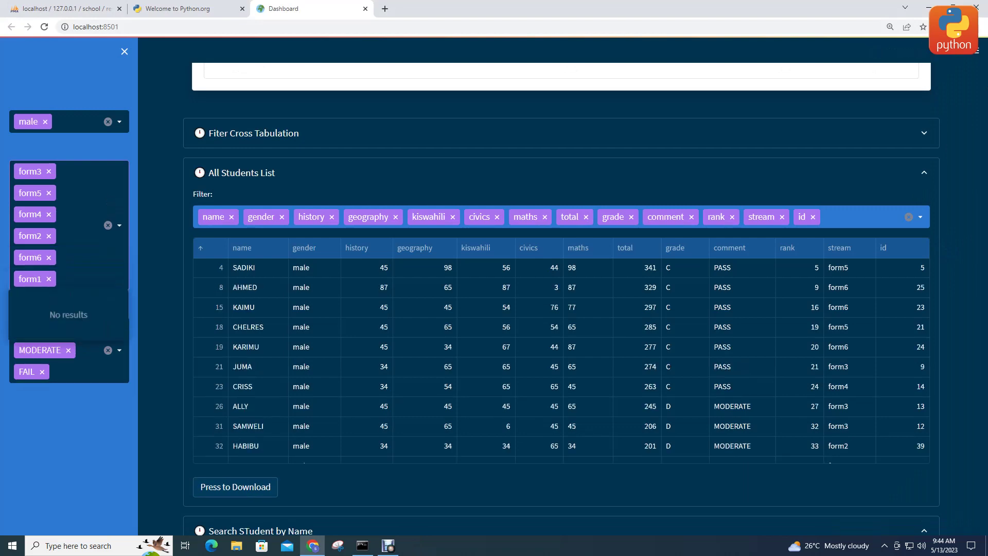
- Download the male students' list for all streams, look through the CSV in Excel, and close the workbook
scroll(561, 355, down, 4)
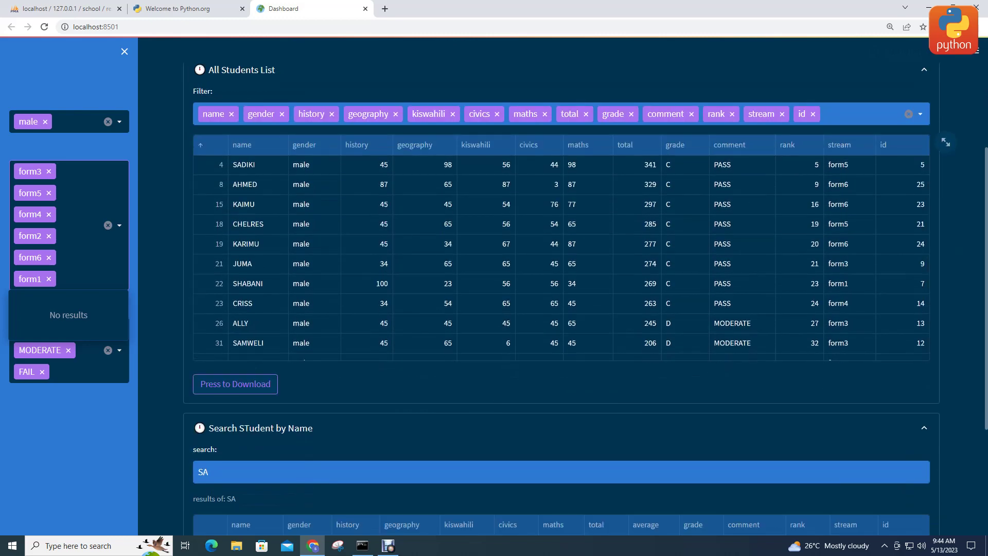
click(235, 384)
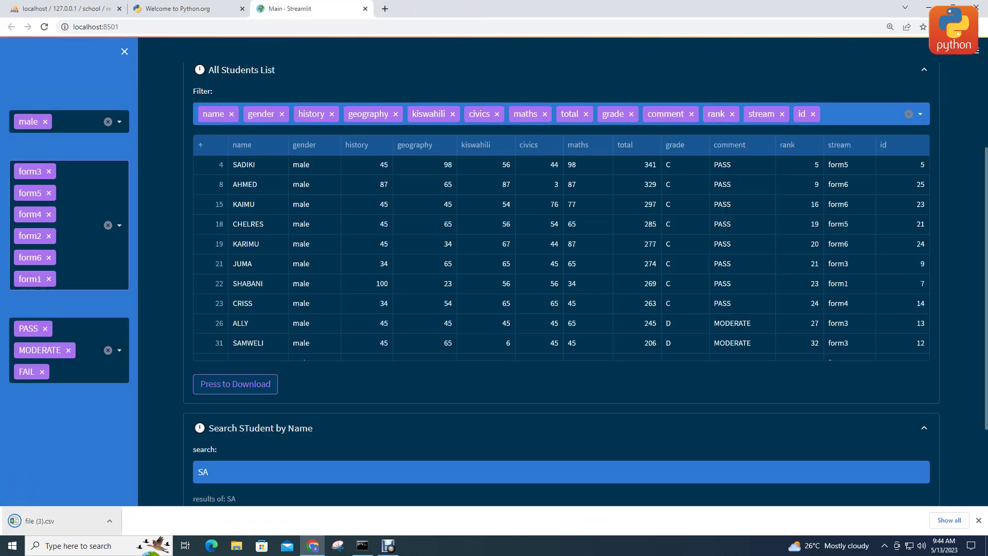
click(72, 523)
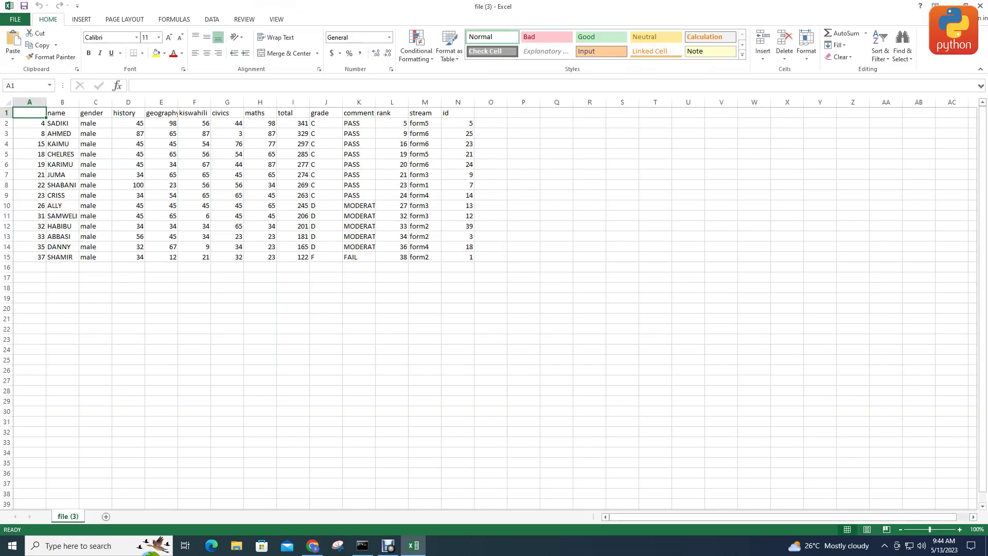
scroll(494, 308, down, 4)
scroll(494, 308, up, 4)
click(979, 5)
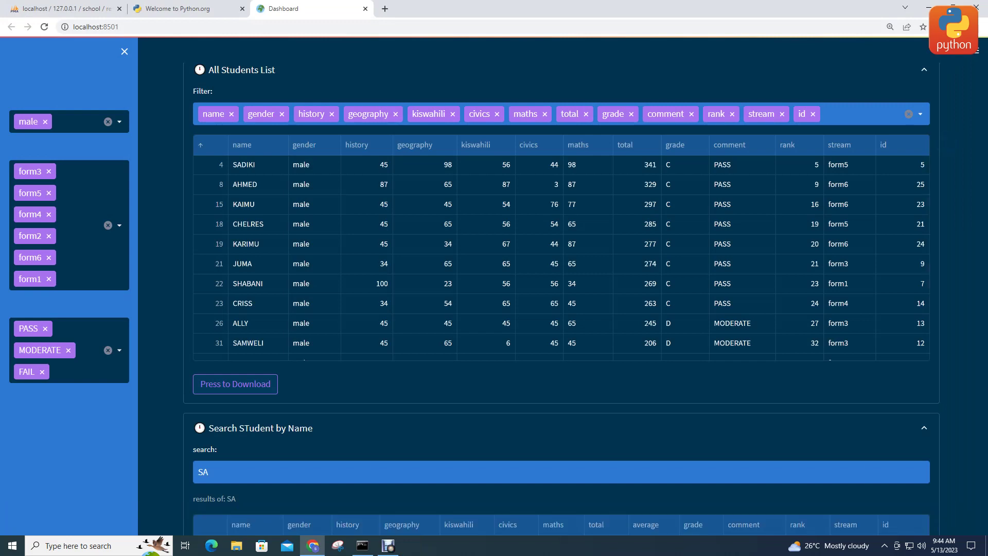
- Add female back to the gender filter and look through the rows of the All Students List
click(59, 122)
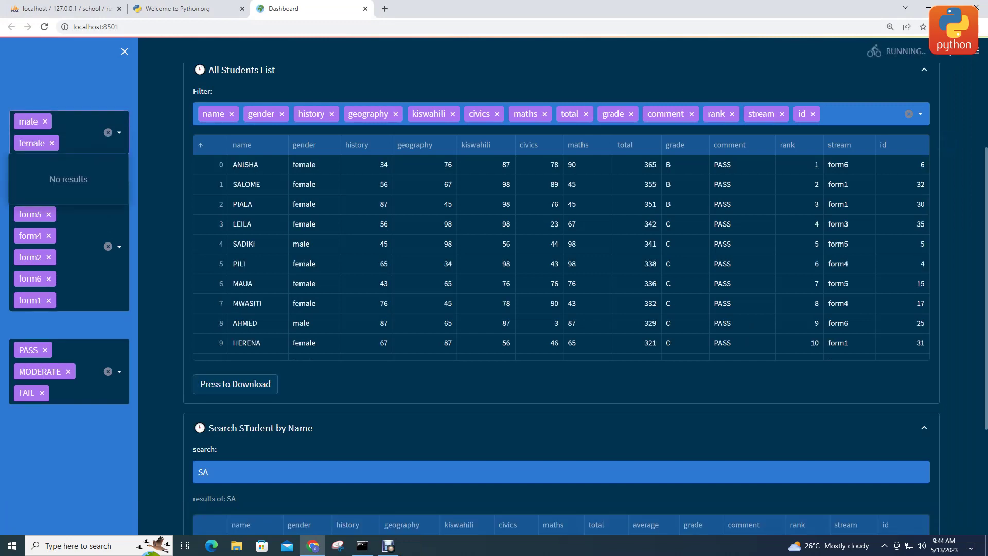
scroll(561, 257, down, 5)
scroll(560, 258, down, 3)
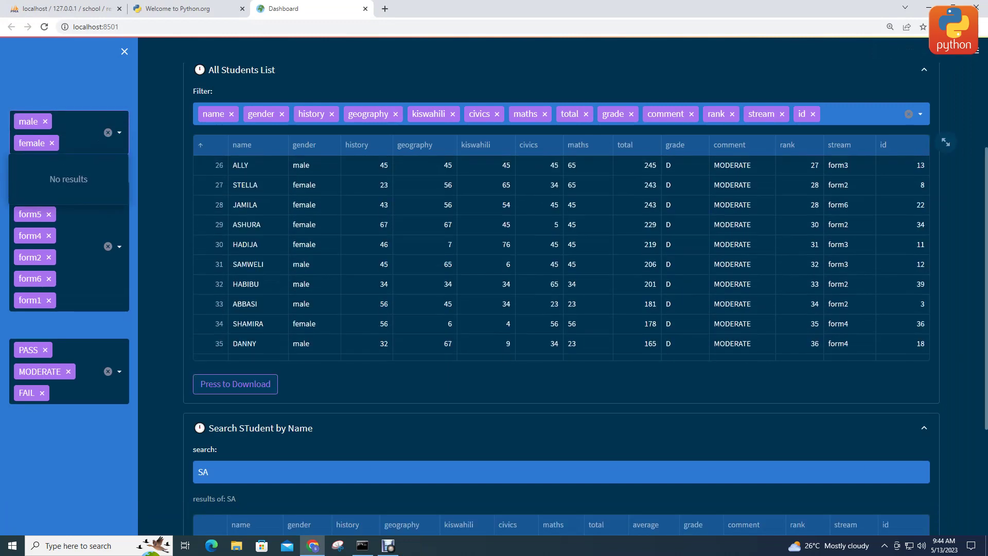
- Download the student list covering both genders, look through all its rows in Excel, and close the workbook
click(234, 383)
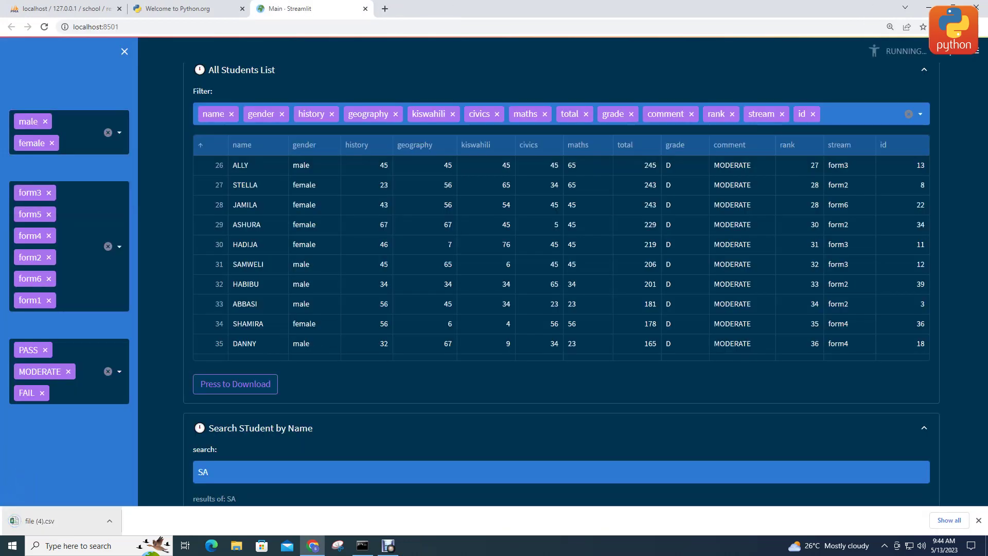
click(47, 521)
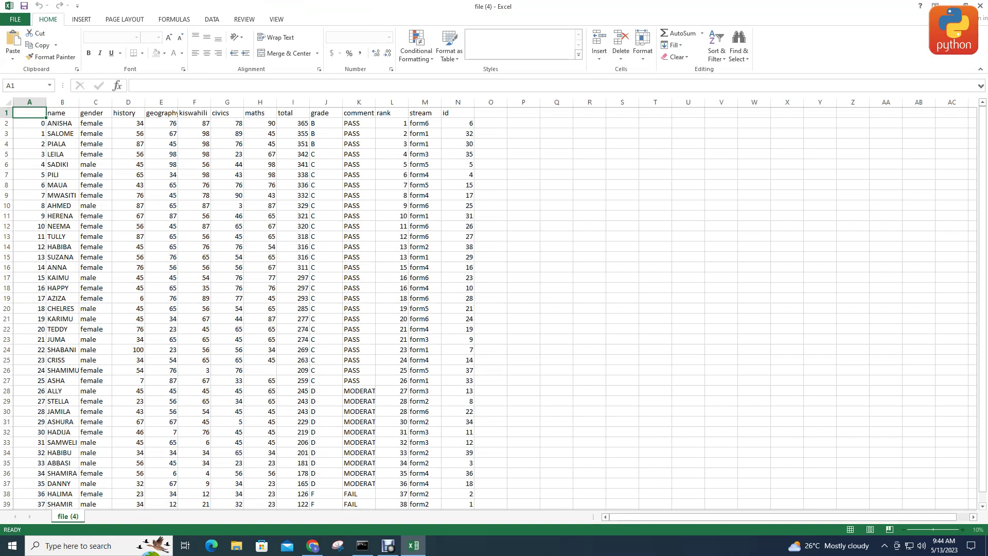
scroll(488, 309, down, 10)
scroll(489, 309, up, 10)
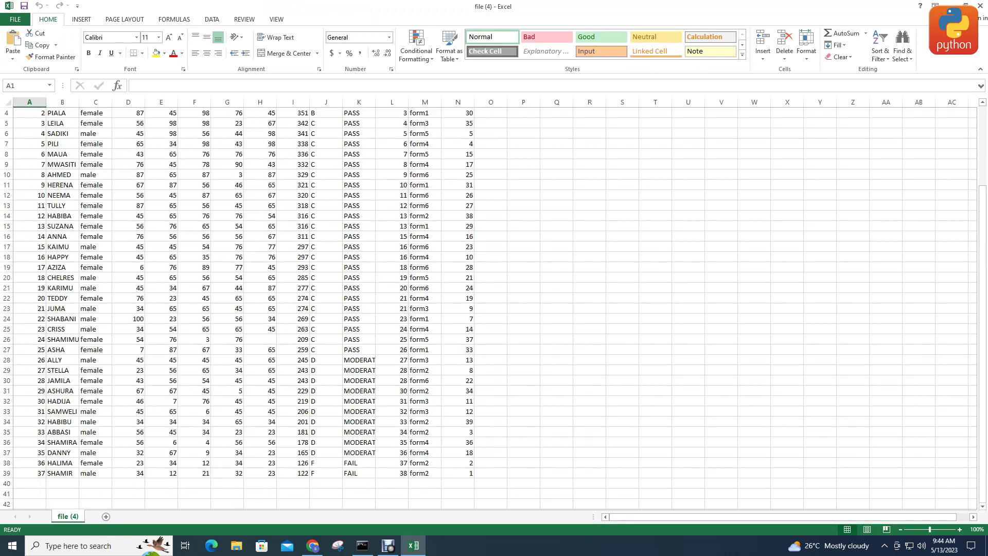
click(980, 6)
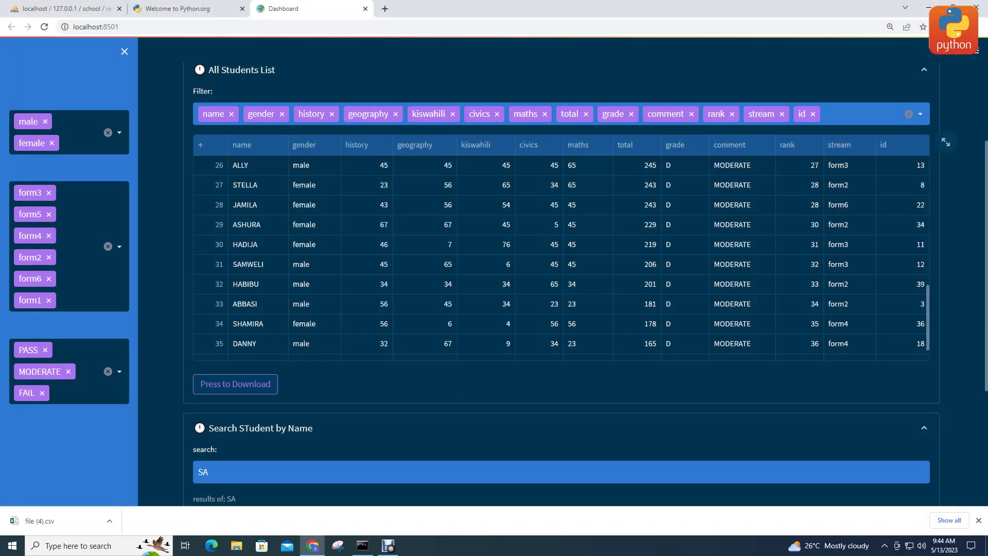
click(858, 113)
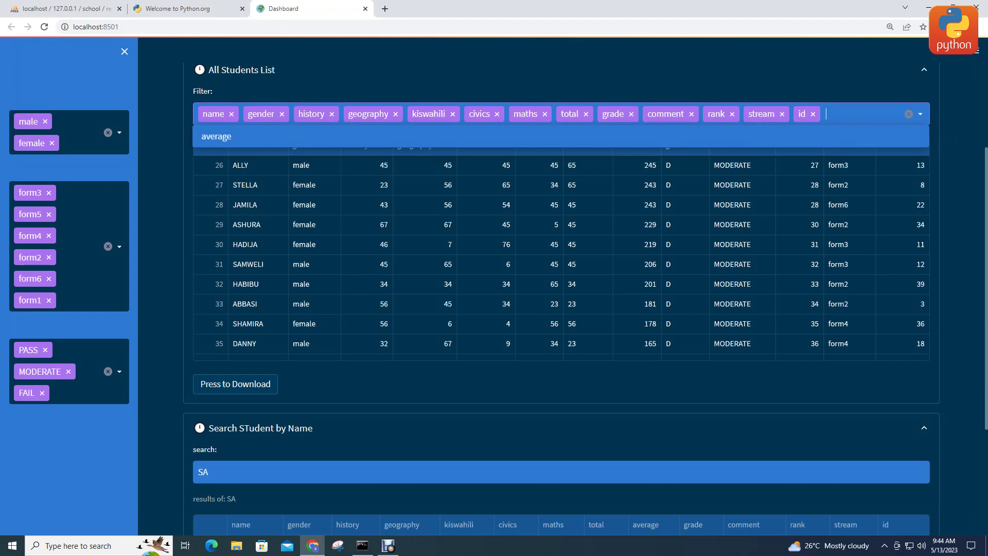
scroll(561, 257, up, 4)
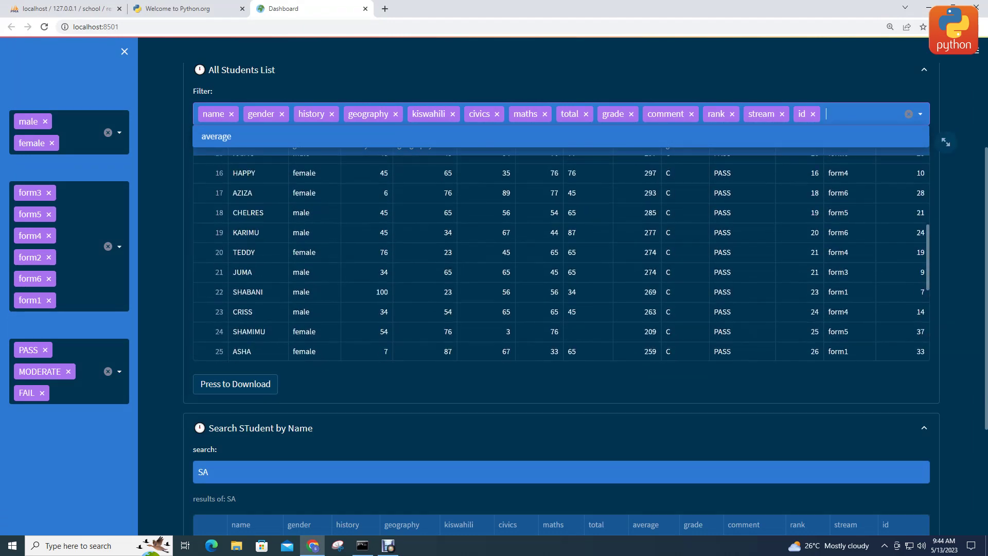
scroll(561, 258, up, 3)
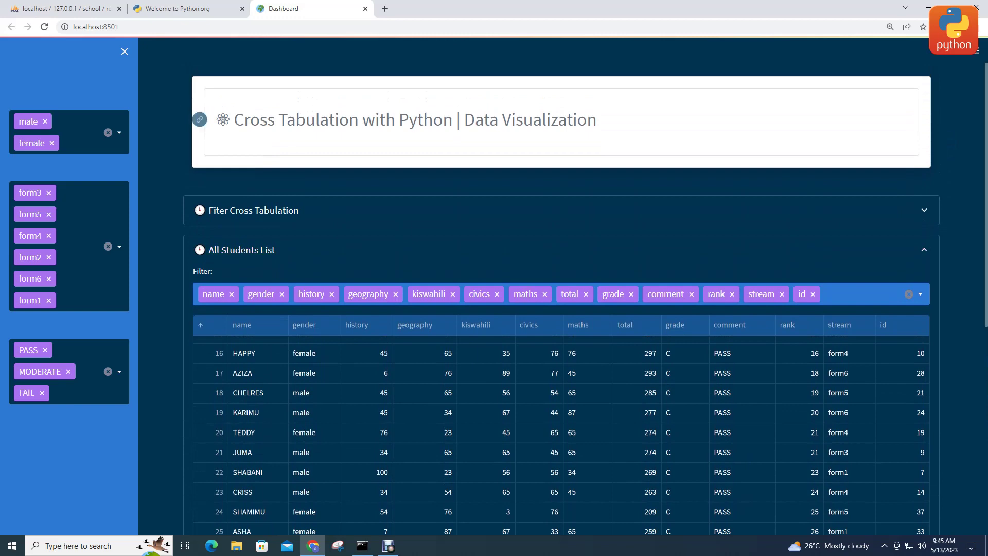
- Open the active theme for editing in the dashboard settings and set its background color to white, #FFFFFF
click(975, 49)
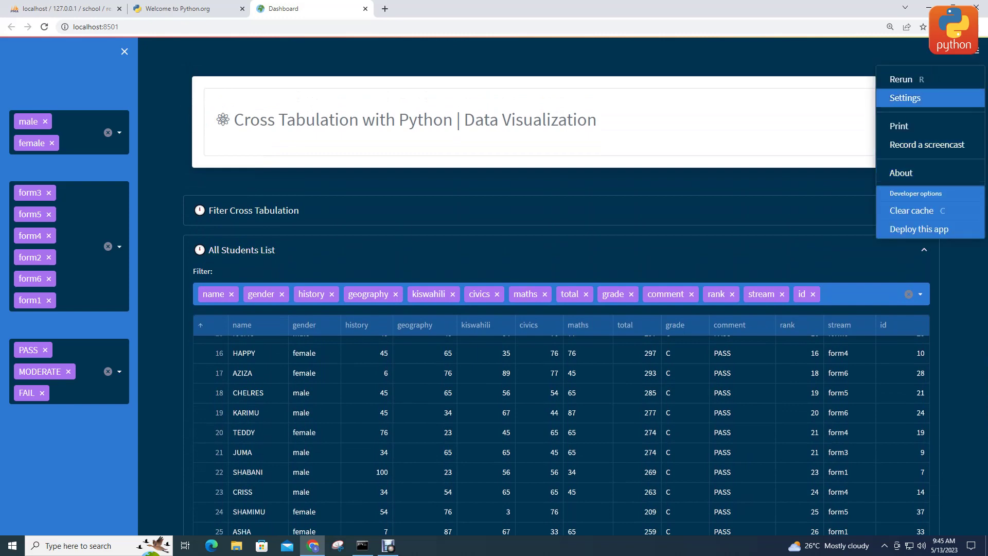
click(904, 98)
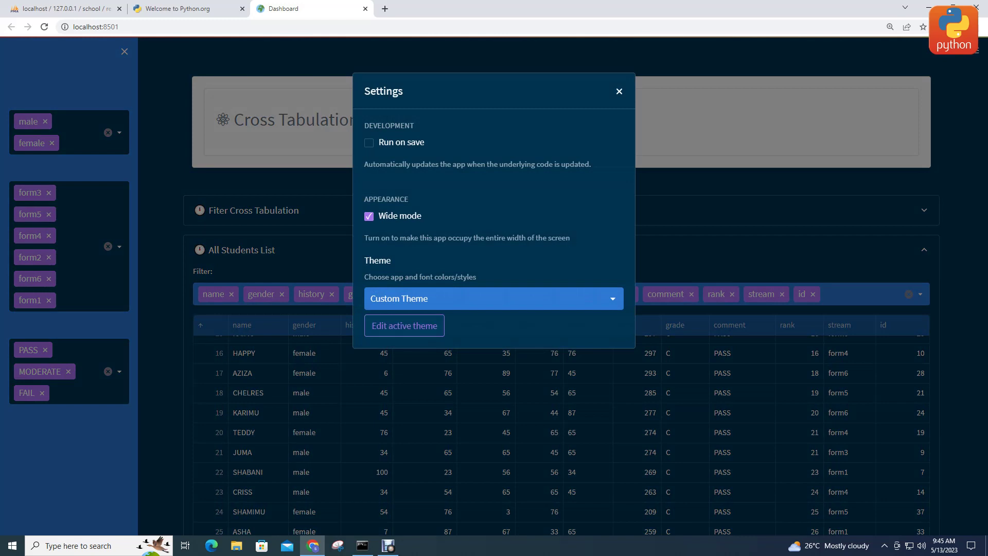
click(405, 325)
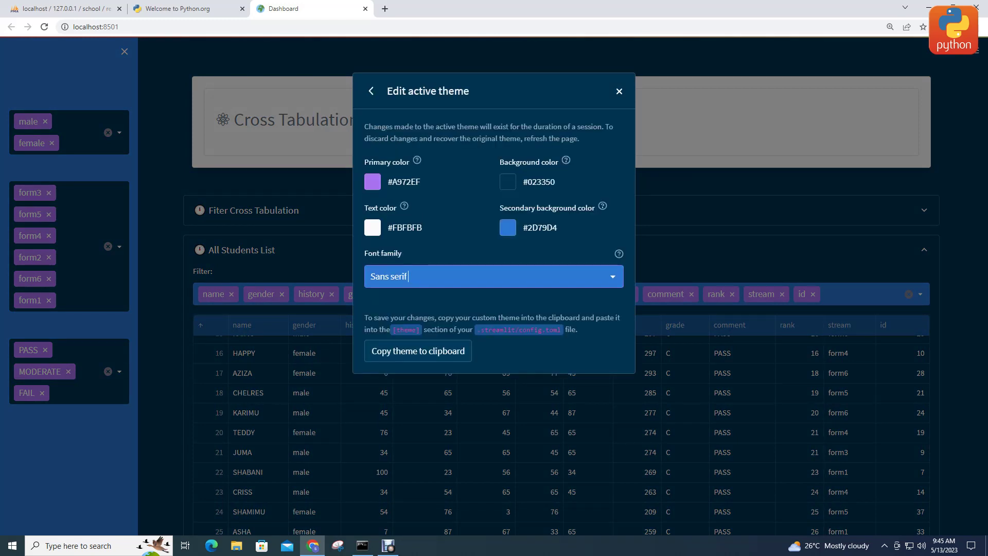
click(508, 181)
drag(482, 205, 466, 189)
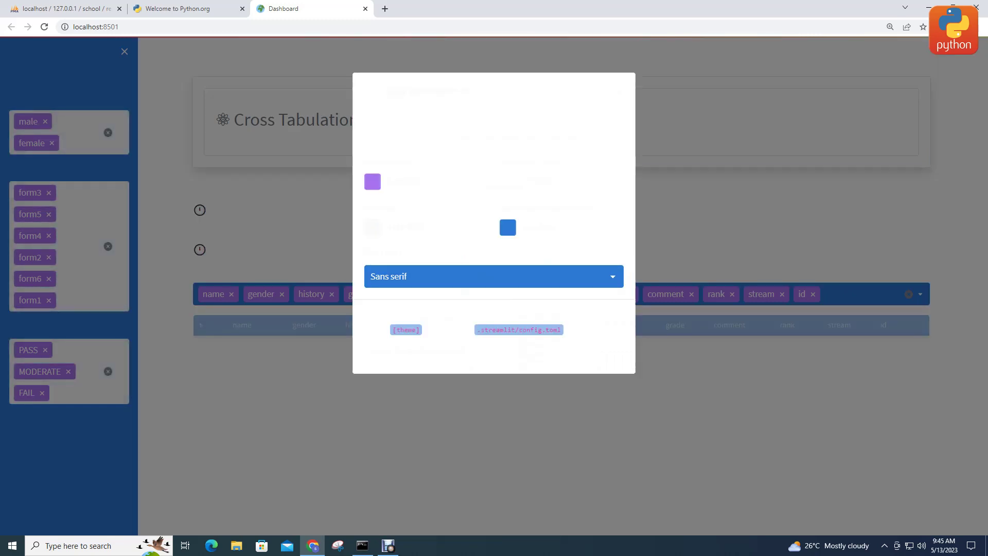
- Set the theme's text color to #736060 and close the settings to view the recolored dashboard
click(372, 227)
drag(365, 273, 374, 278)
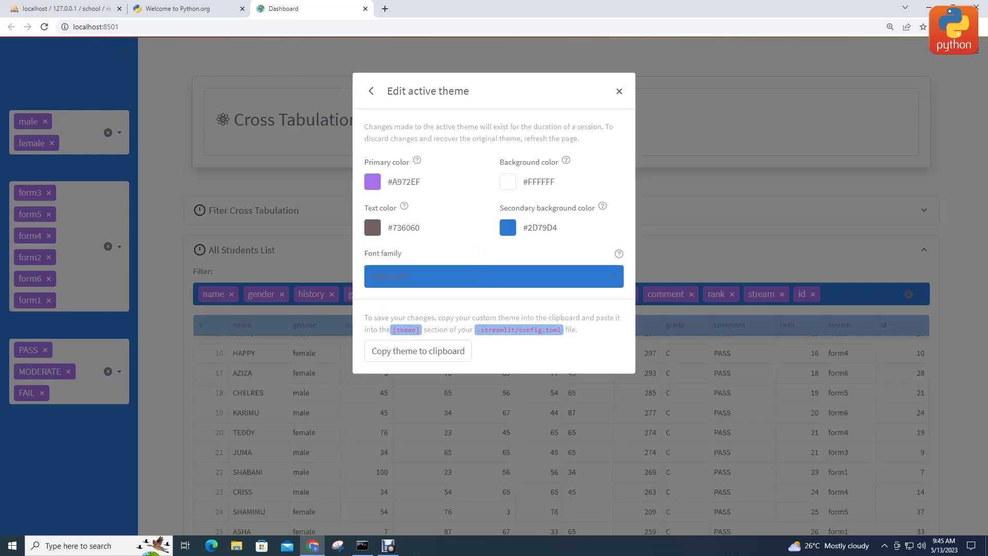
key(Escape)
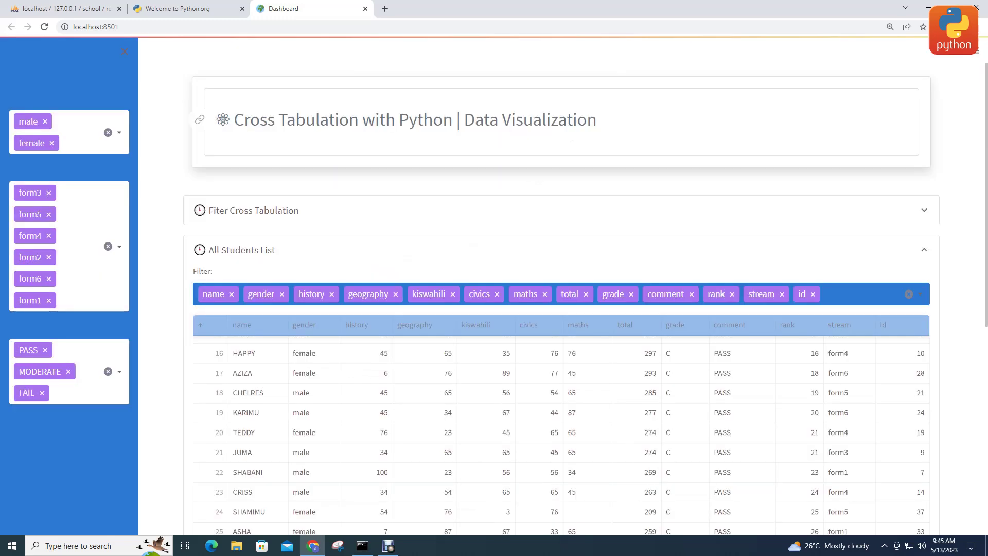
scroll(560, 309, up, 1)
scroll(561, 298, down, 3)
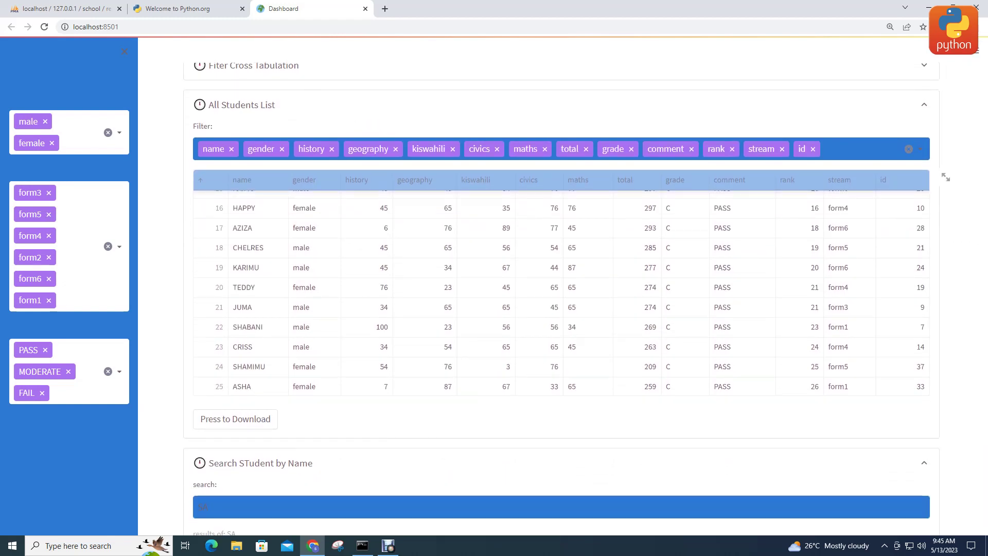
- Open the active theme for editing in the dashboard settings and set its secondary background color to #004DA8
click(974, 50)
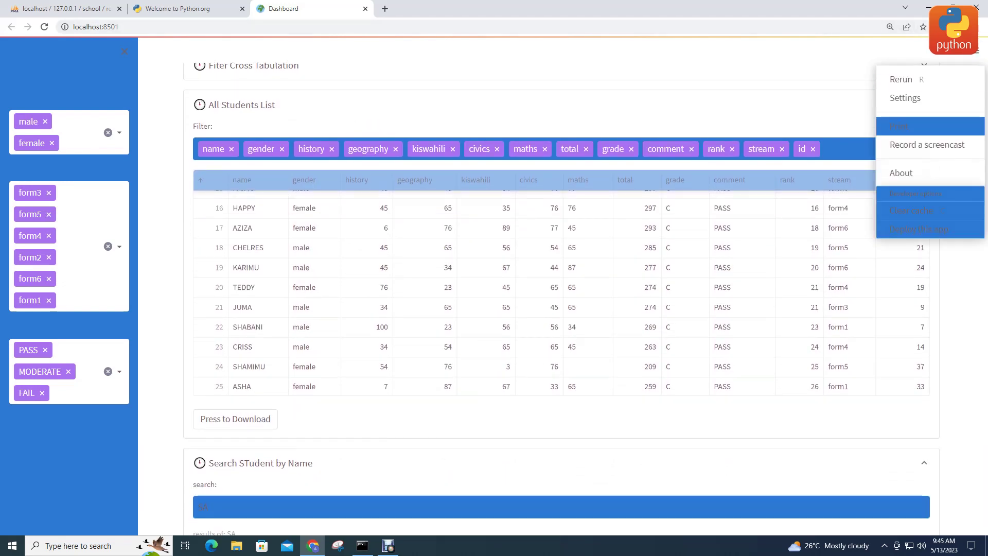
click(905, 98)
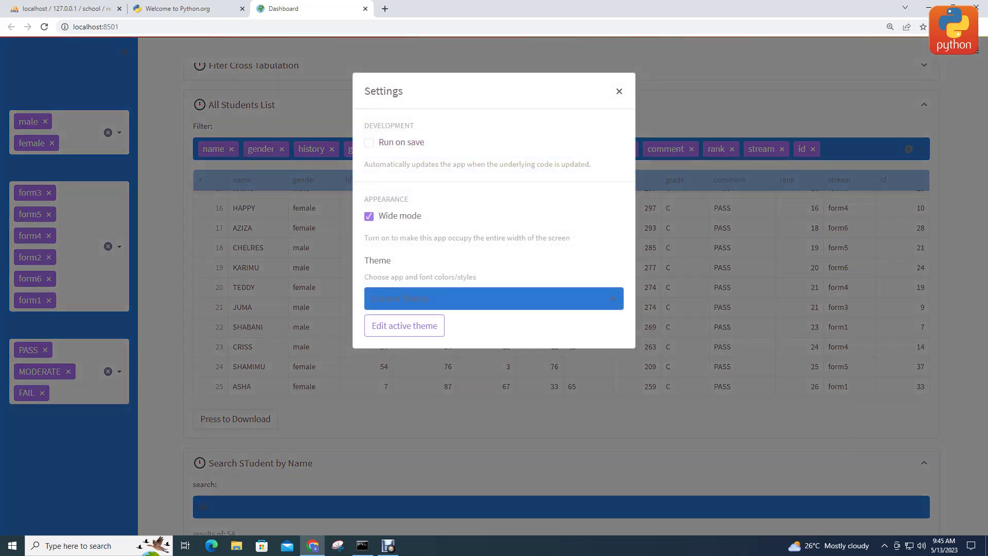
click(404, 328)
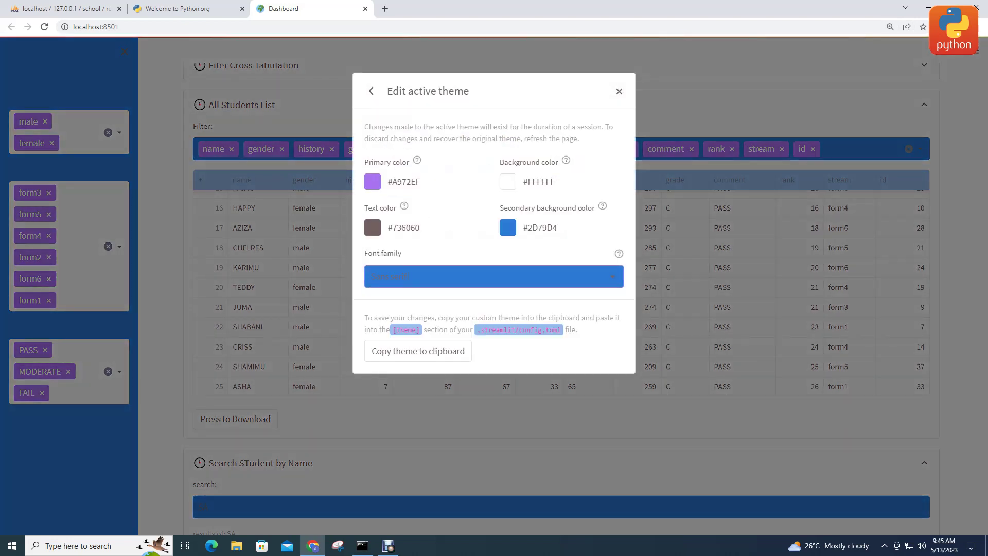
click(507, 226)
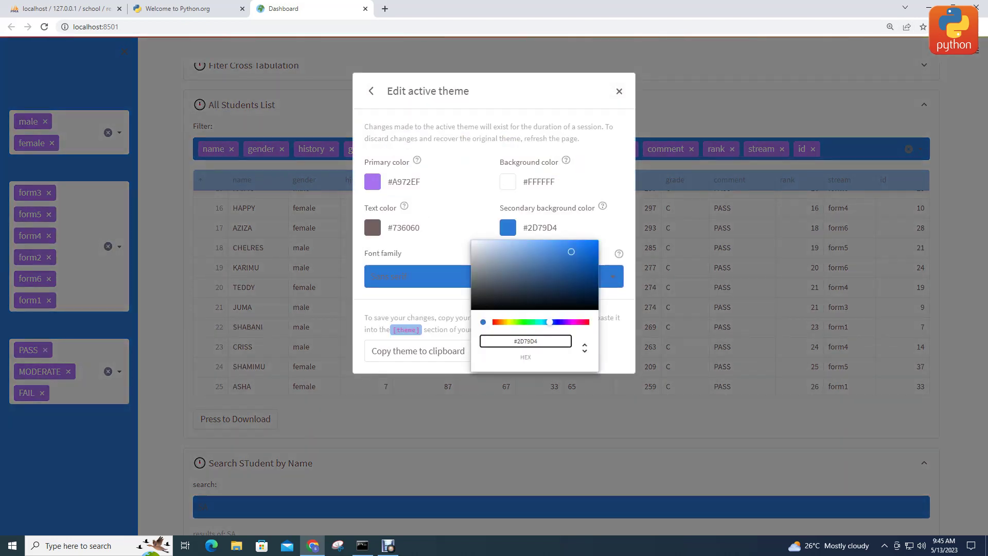
drag(571, 251, 597, 264)
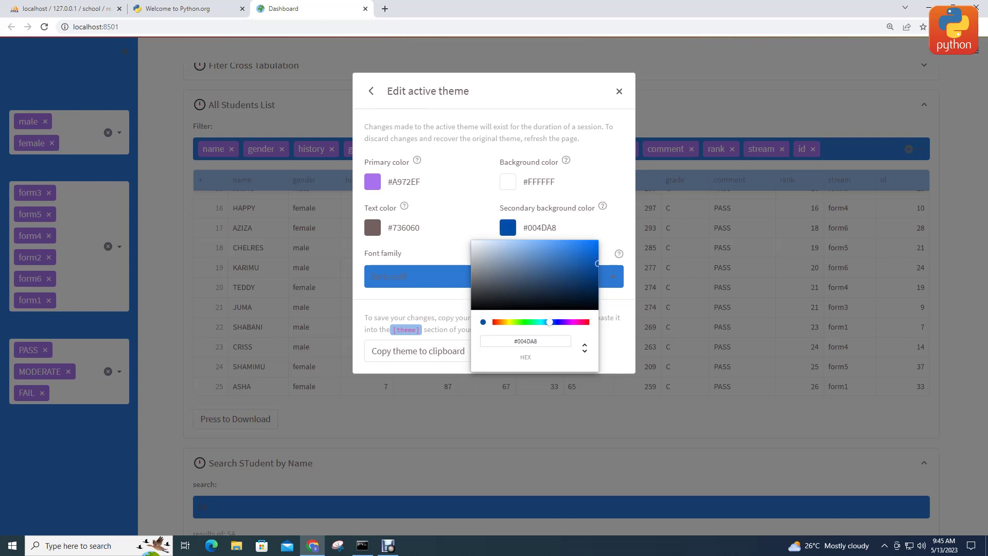
- Darken the active theme's text color to #504C4C
click(372, 227)
click(372, 227)
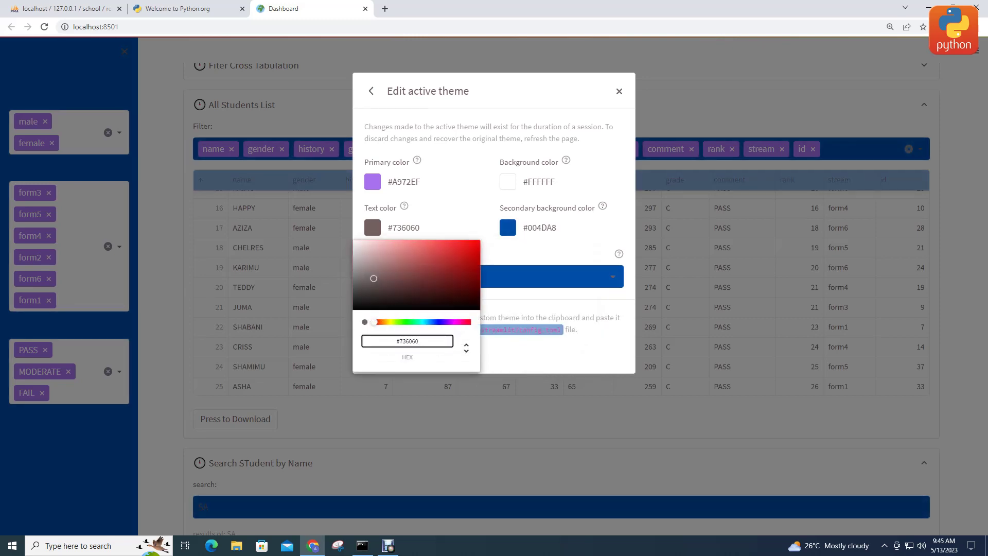
click(361, 288)
drag(360, 288, 359, 287)
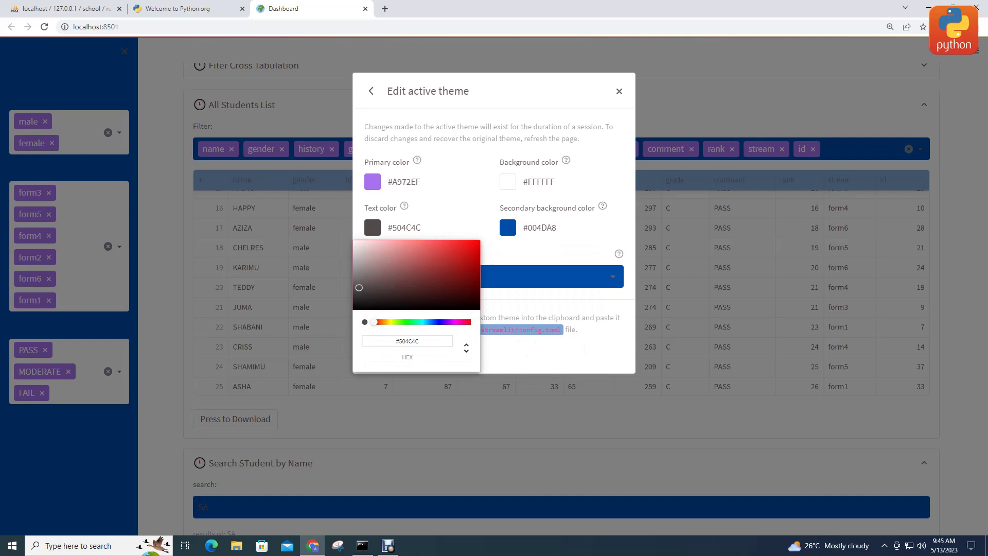
key(Escape)
- Set the theme's primary color to green, #10923E, and close the settings
click(372, 182)
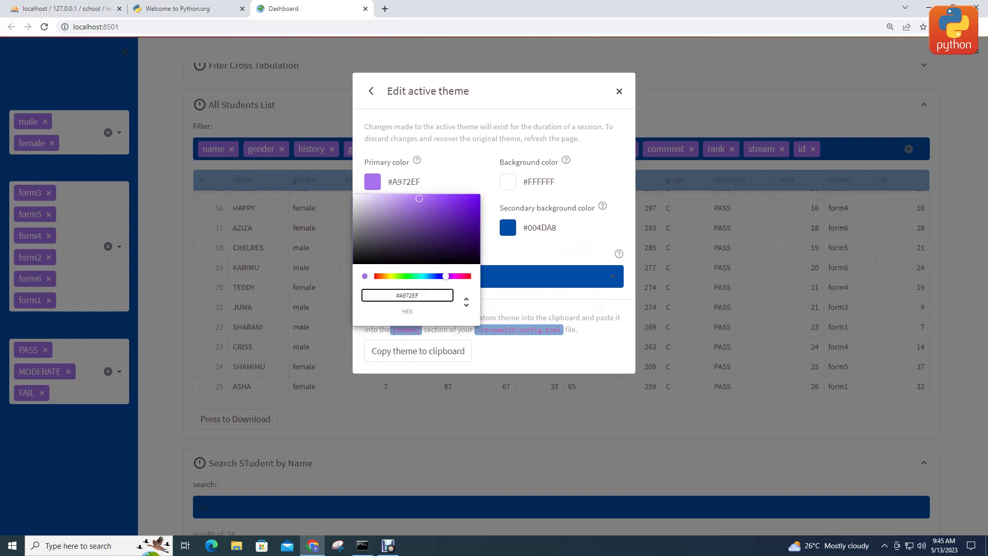
click(412, 275)
drag(419, 198, 466, 224)
key(Escape)
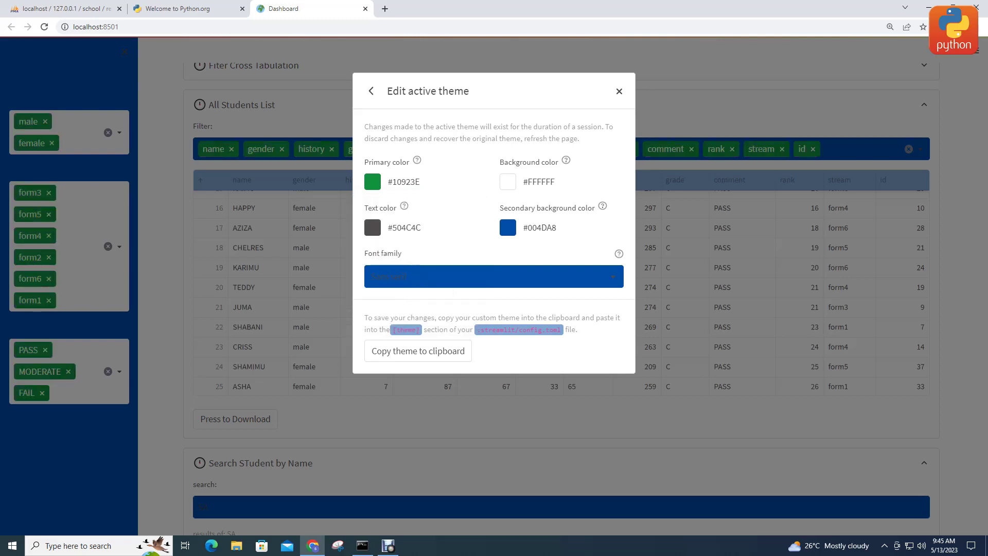
key(Escape)
- Collapse the All Students List and Search STudent by Name sections of the dashboard
scroll(585, 306, up, 1)
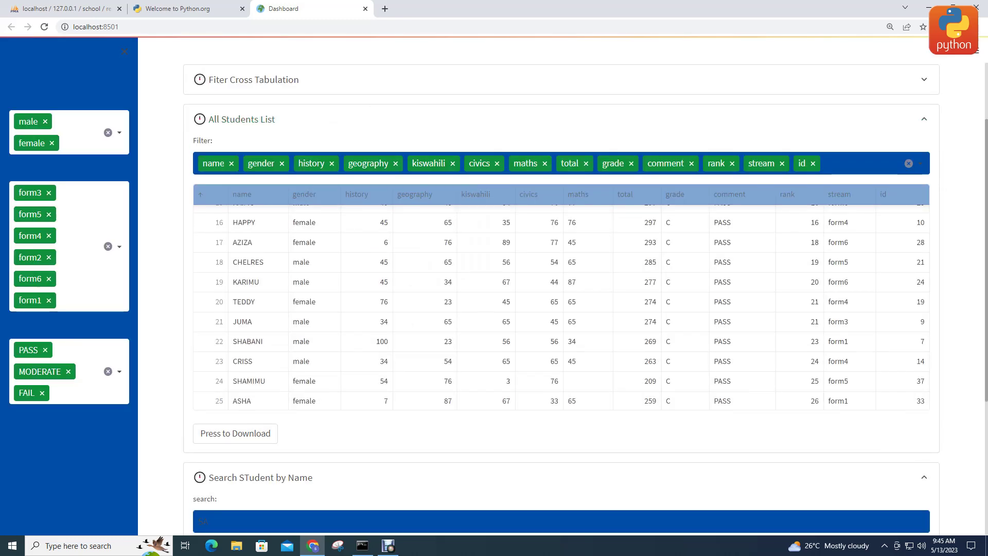
scroll(561, 306, up, 3)
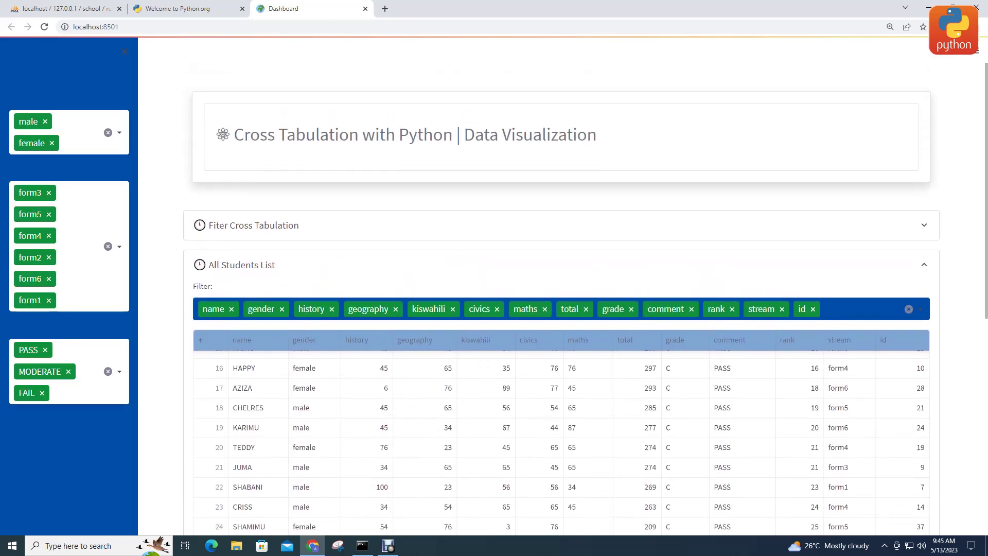
click(242, 265)
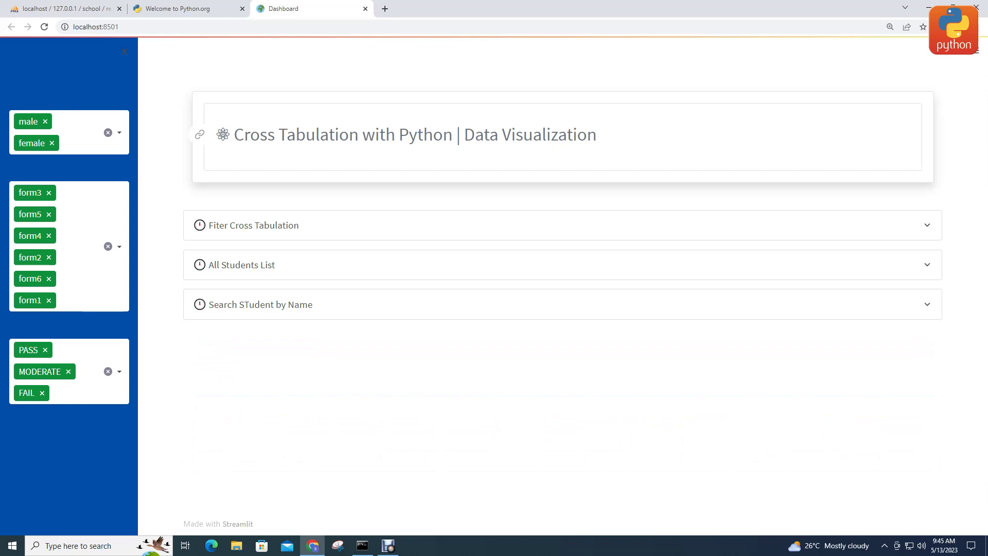
- Highlight the dashboard's heading text, clear the selection, and reload the page to discard the custom theme colors
drag(597, 134, 306, 134)
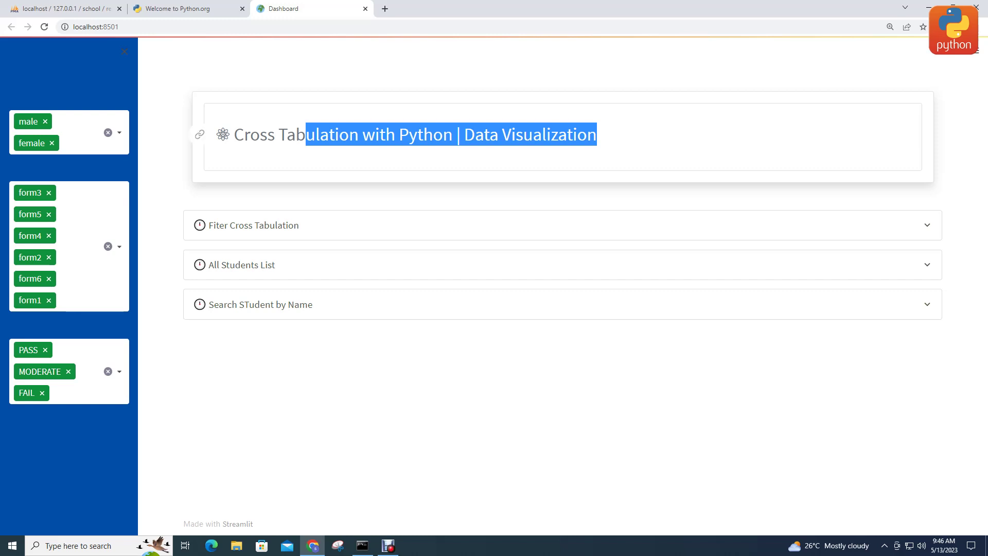
drag(599, 135, 216, 134)
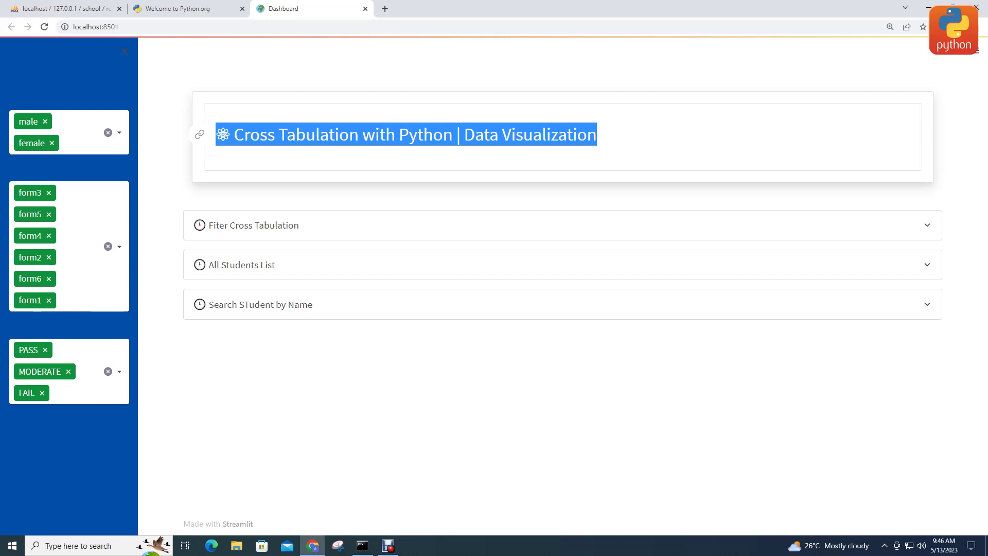
click(222, 137)
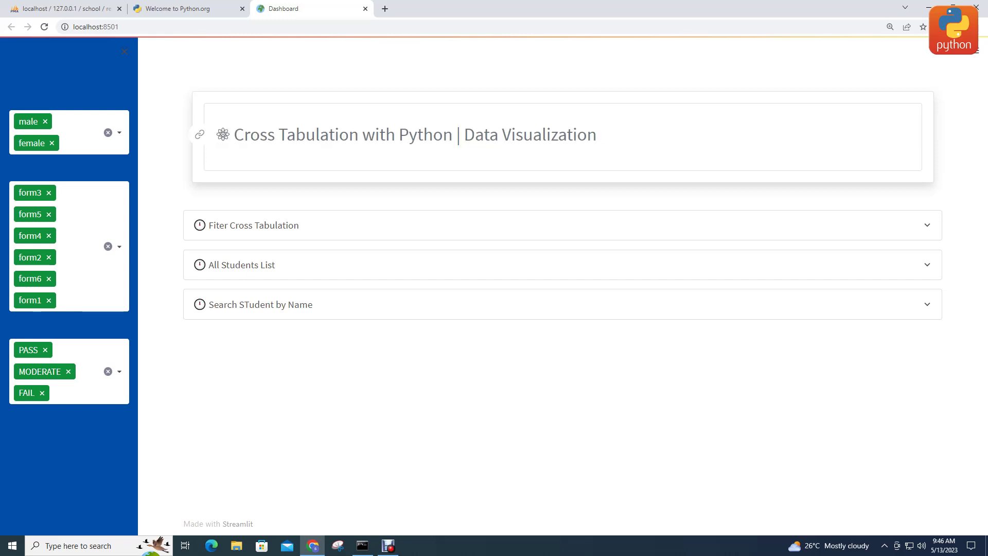
key(F5)
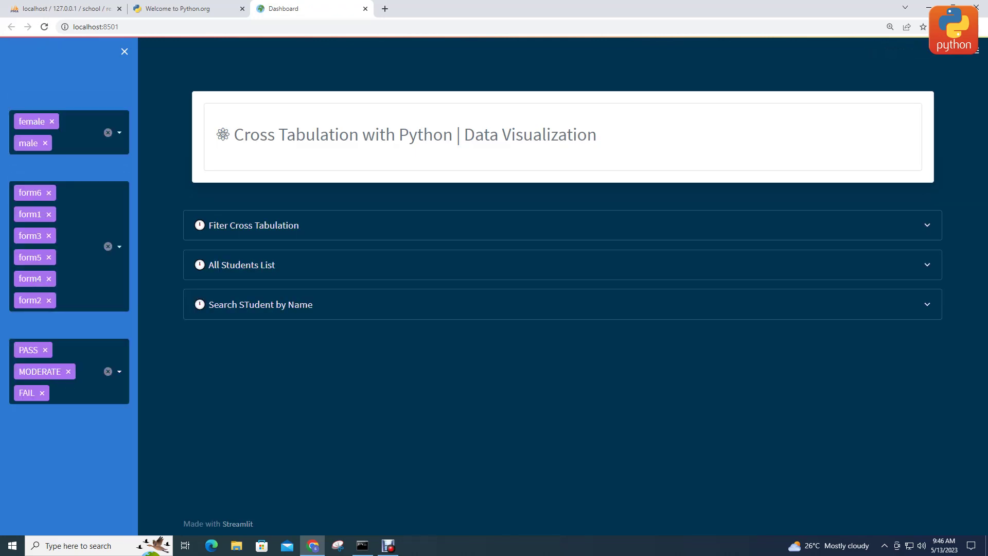
- Look over the school database's results table in phpMyAdmin and the Python.org downloads page, and return to the dashboard
click(63, 8)
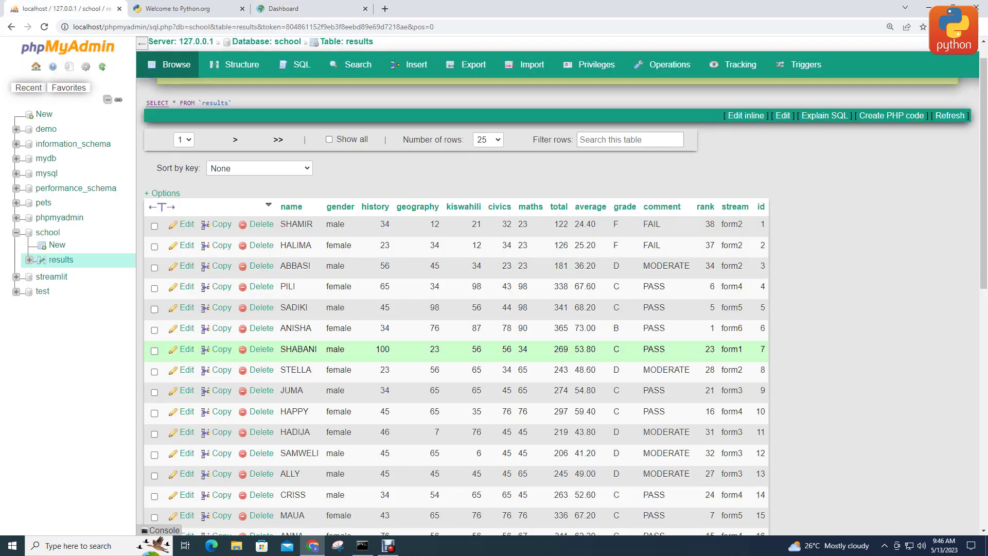
scroll(455, 348, down, 3)
click(185, 9)
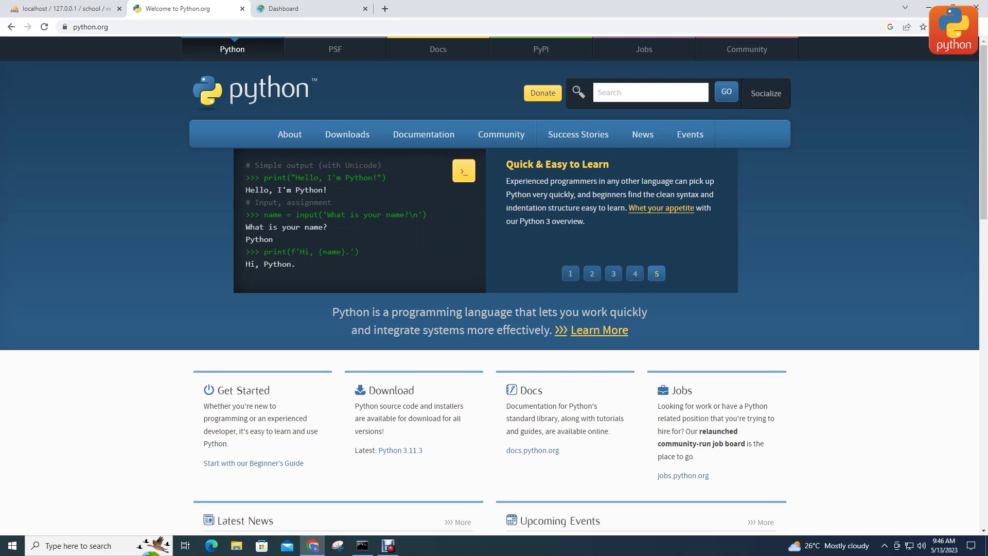
click(347, 134)
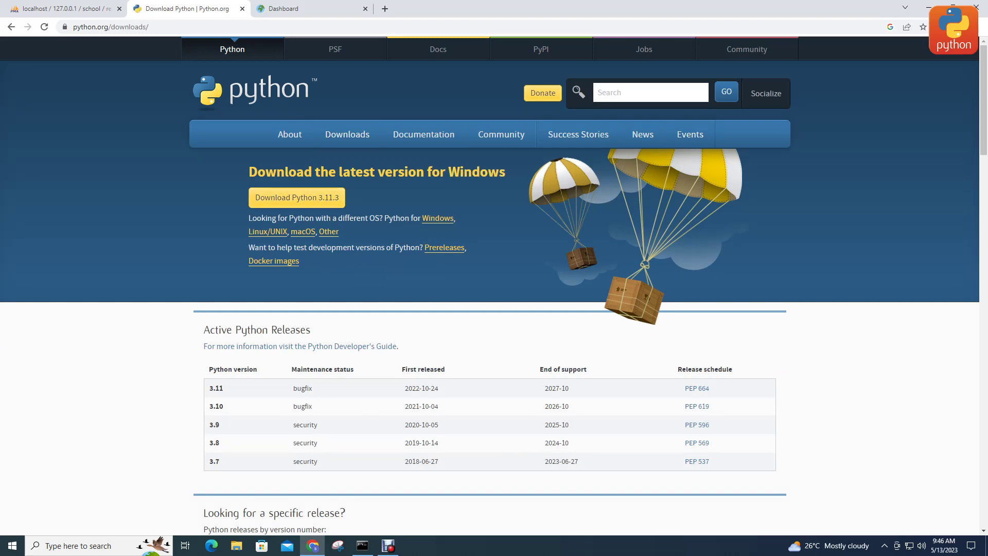
key(ctrl+Tab)
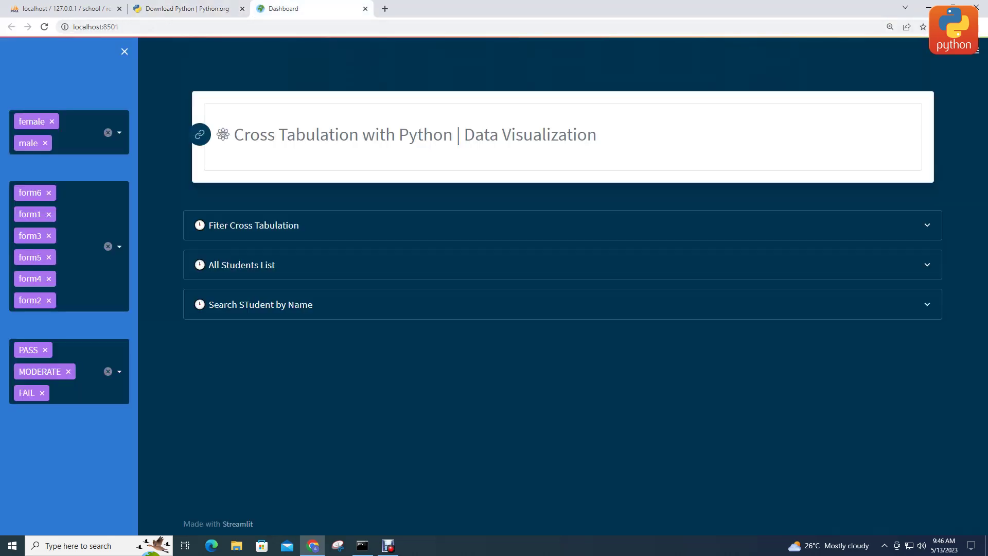